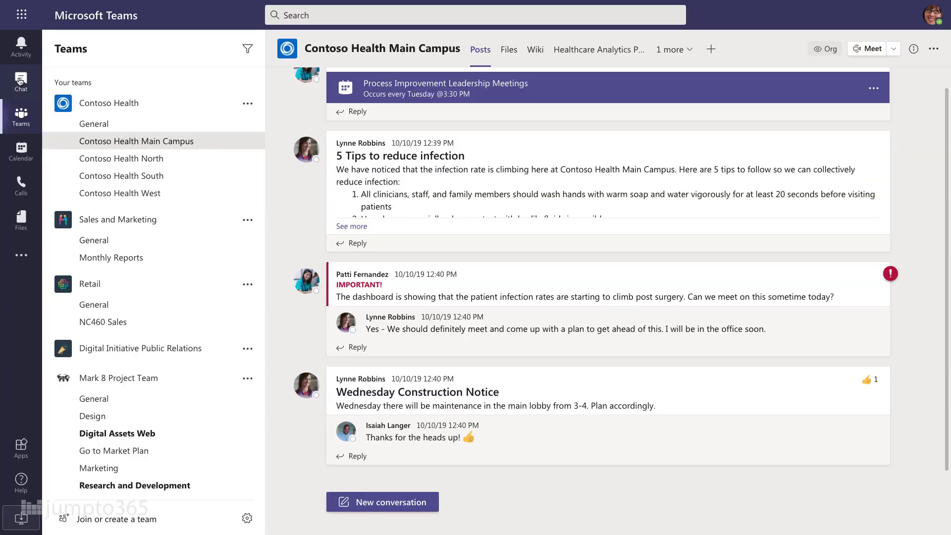
Start a new chat and add two suggested colleagues as its recipients.
click(20, 81)
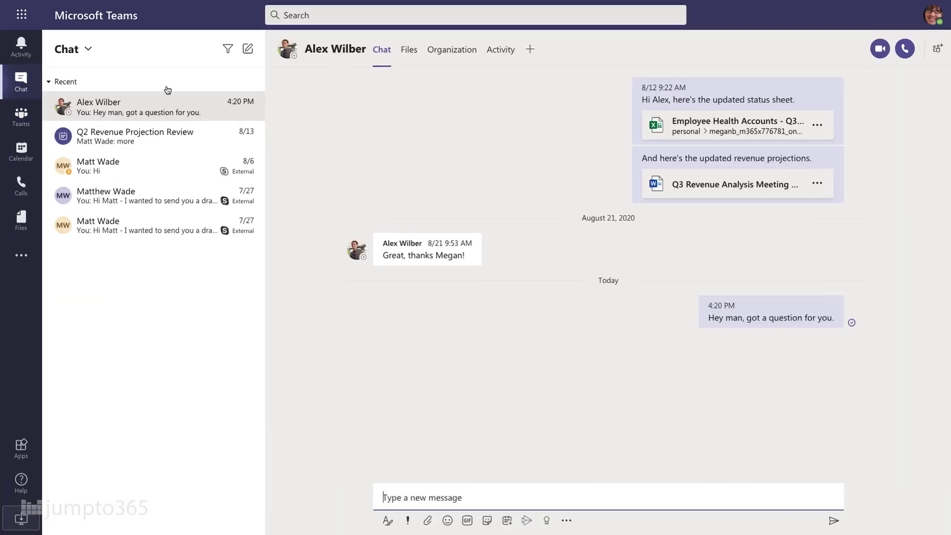
click(248, 50)
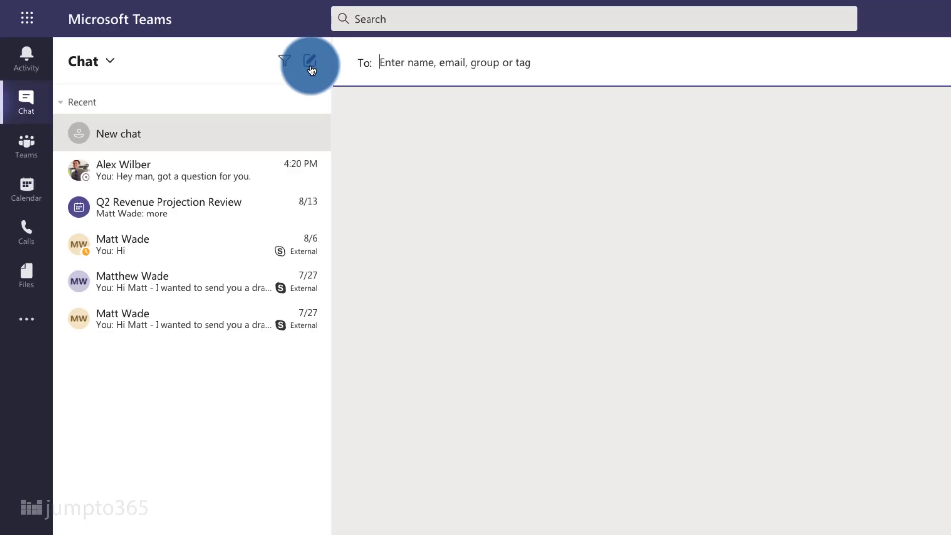
text(vanc)
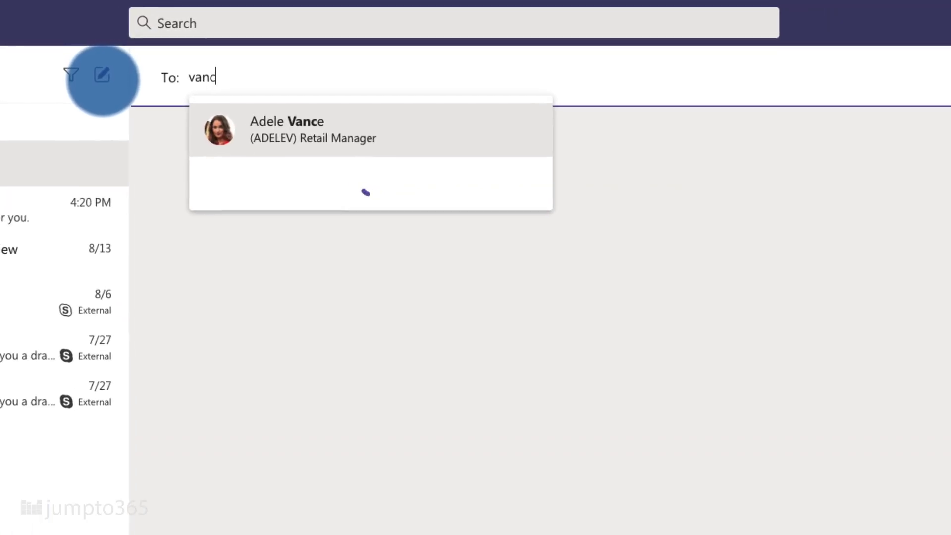
click(263, 142)
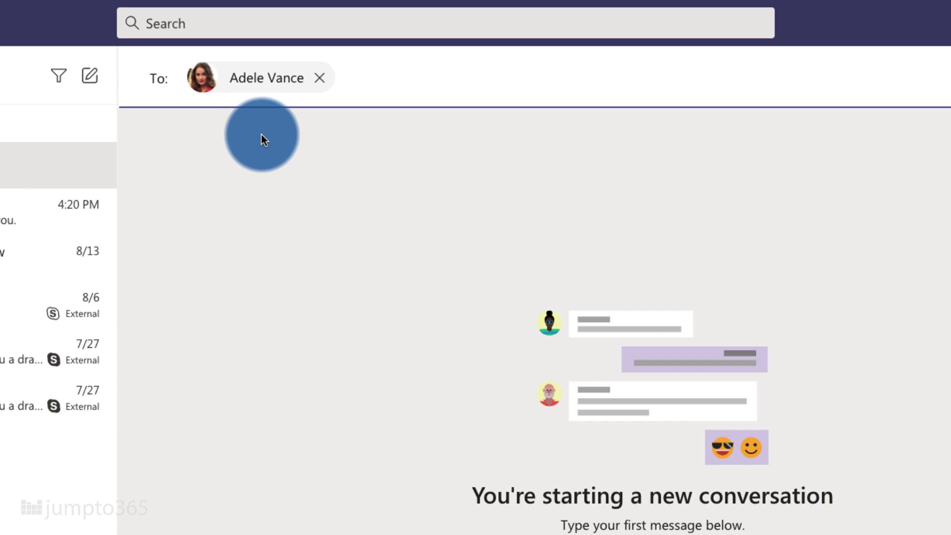
text(alex)
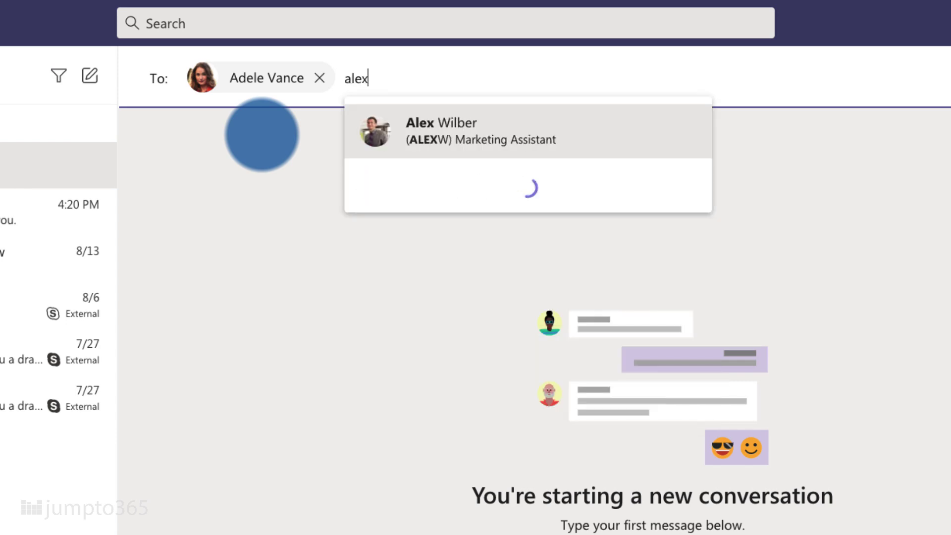
click(369, 139)
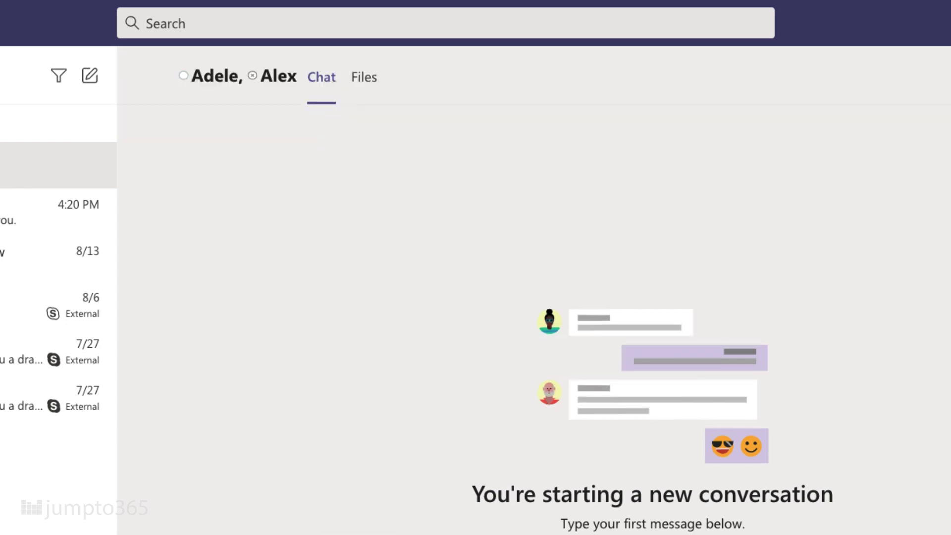
click(310, 79)
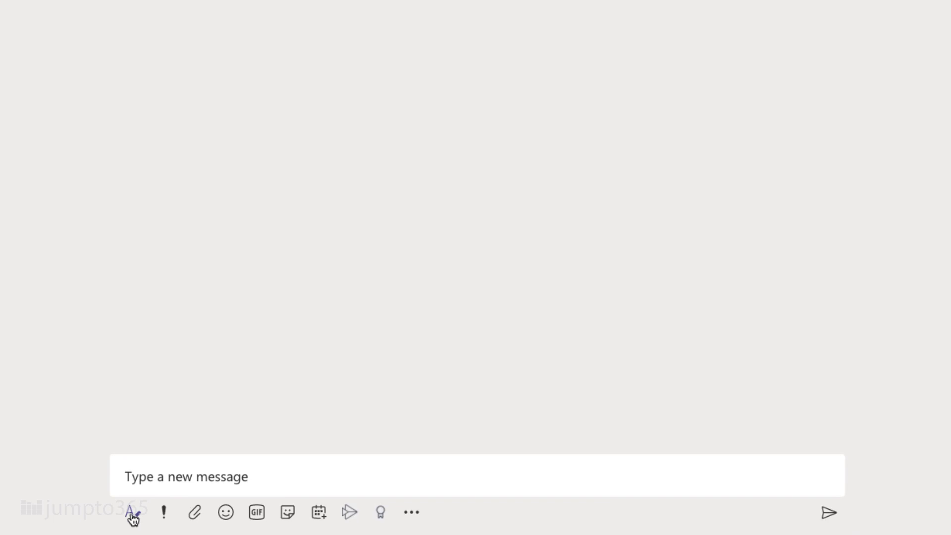
click(132, 515)
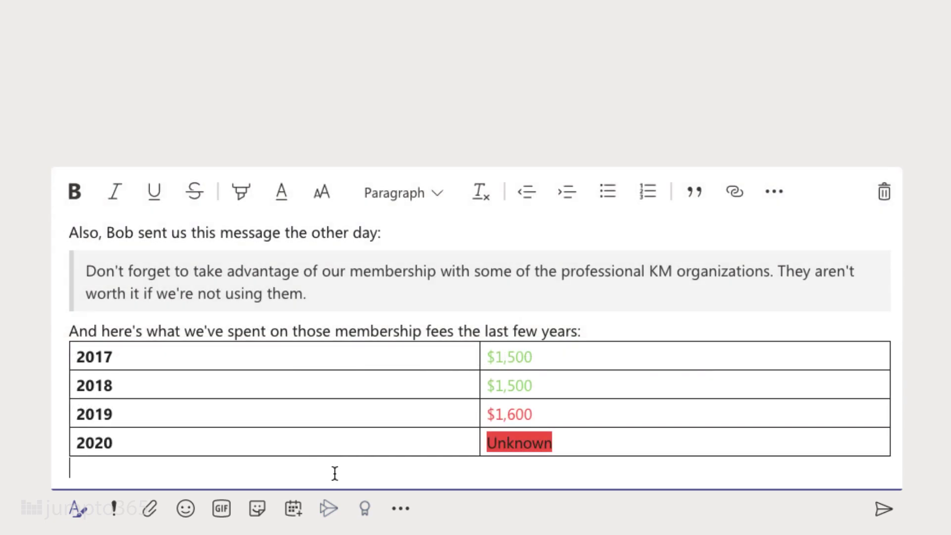
text(@)
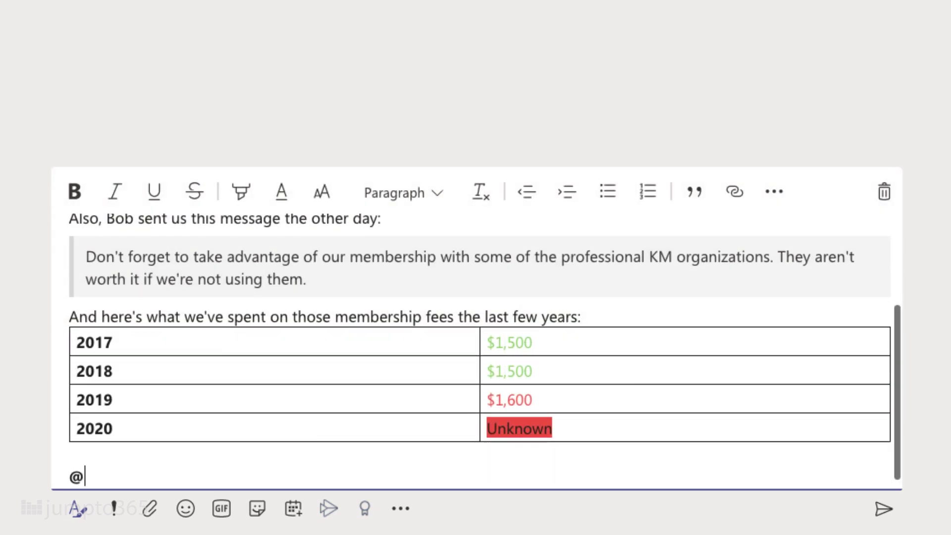
text(adel)
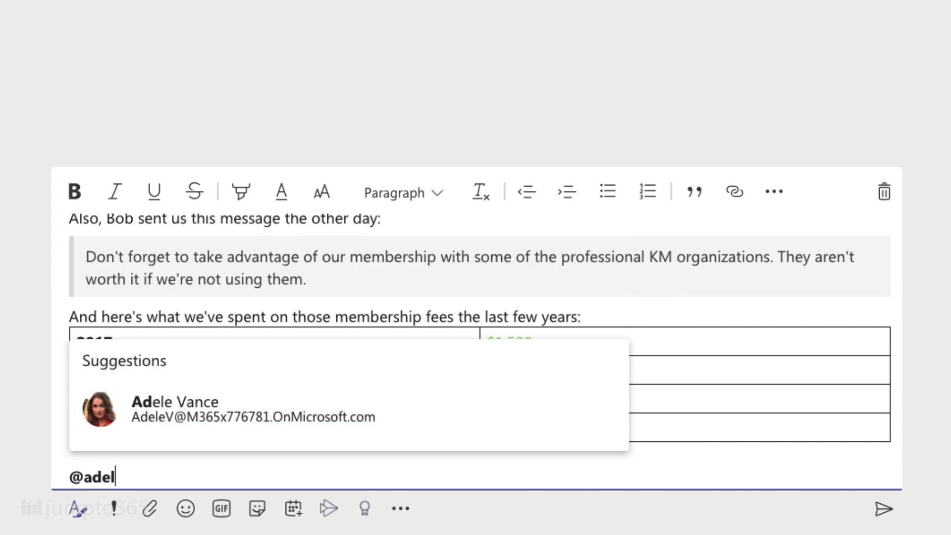
key(Return)
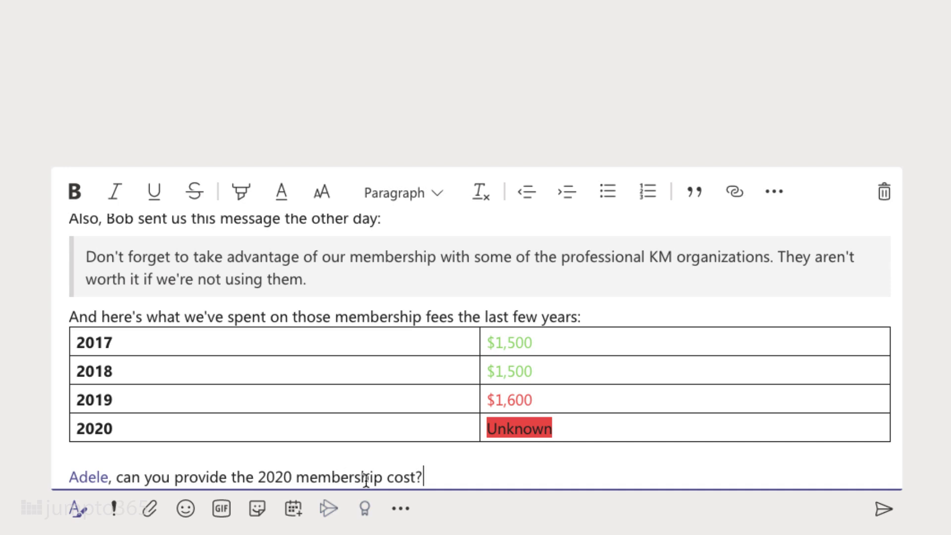
Send the message, then edit it to add a sentence requesting a 2021 estimate.
click(892, 511)
key(Up)
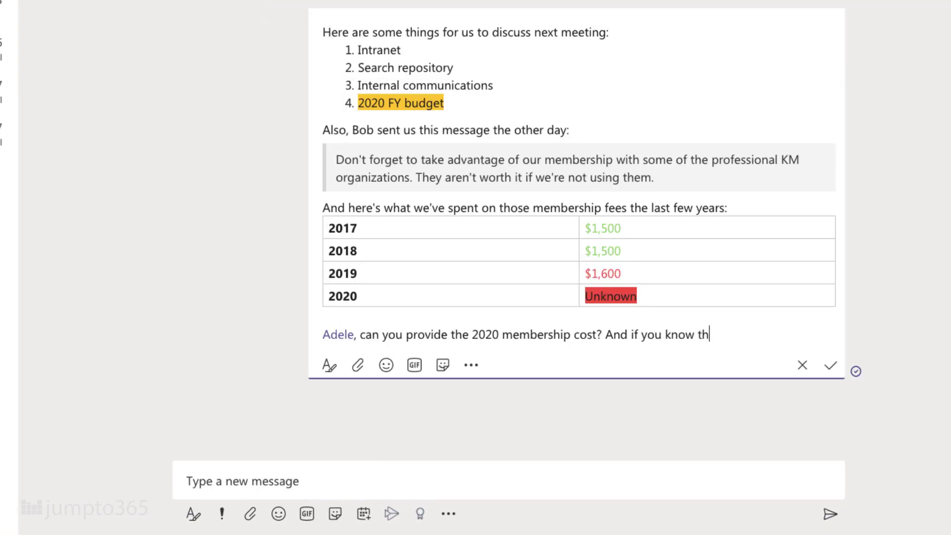
text(2021, that would be helpful too!)
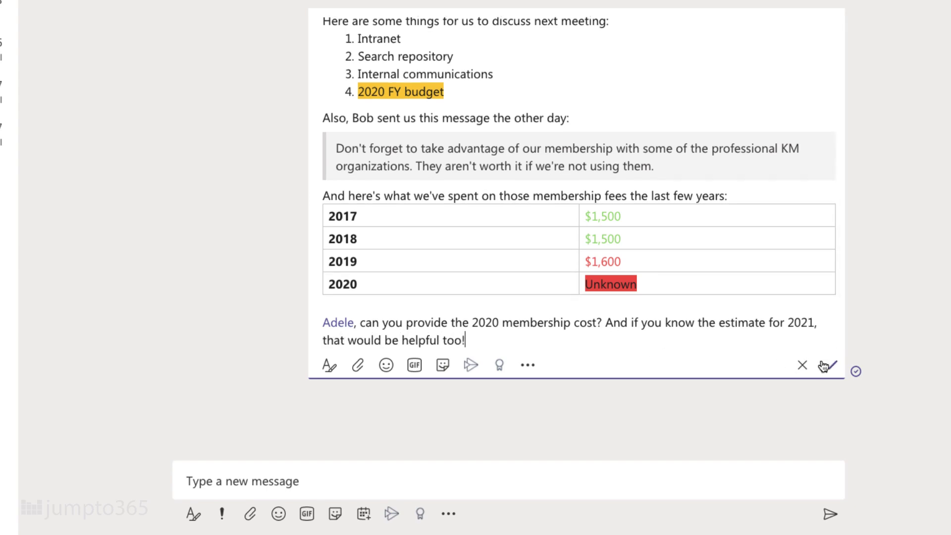
click(823, 366)
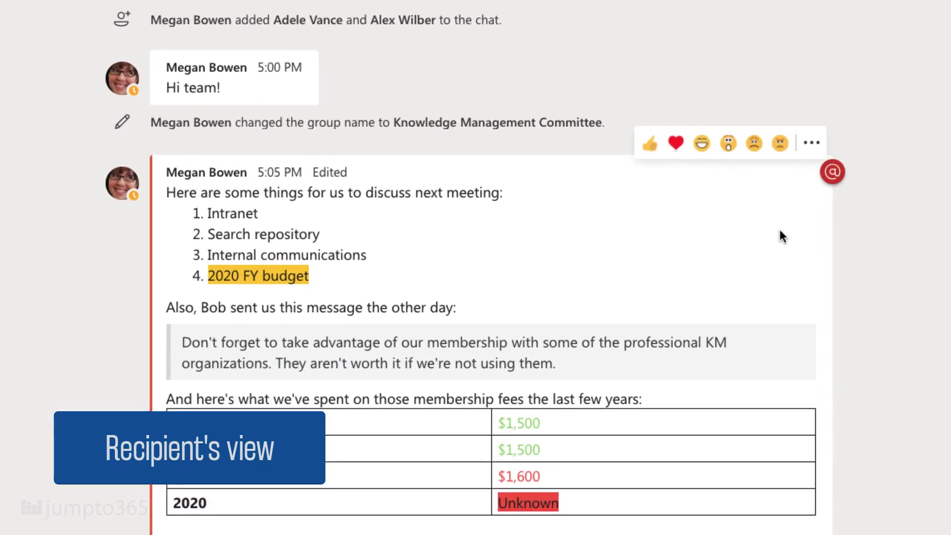
Give the message a thumbs-up, save it, and view it in the Saved list.
click(668, 162)
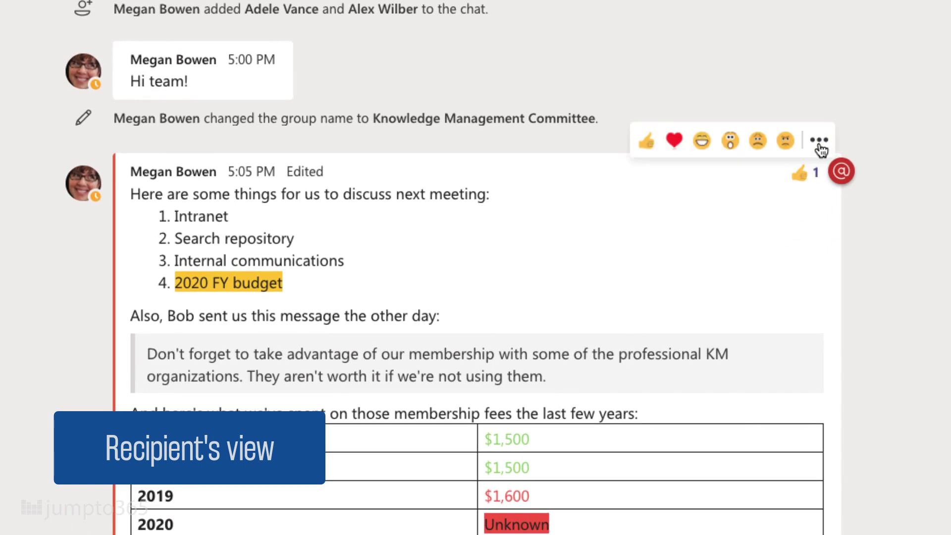
click(819, 145)
click(812, 192)
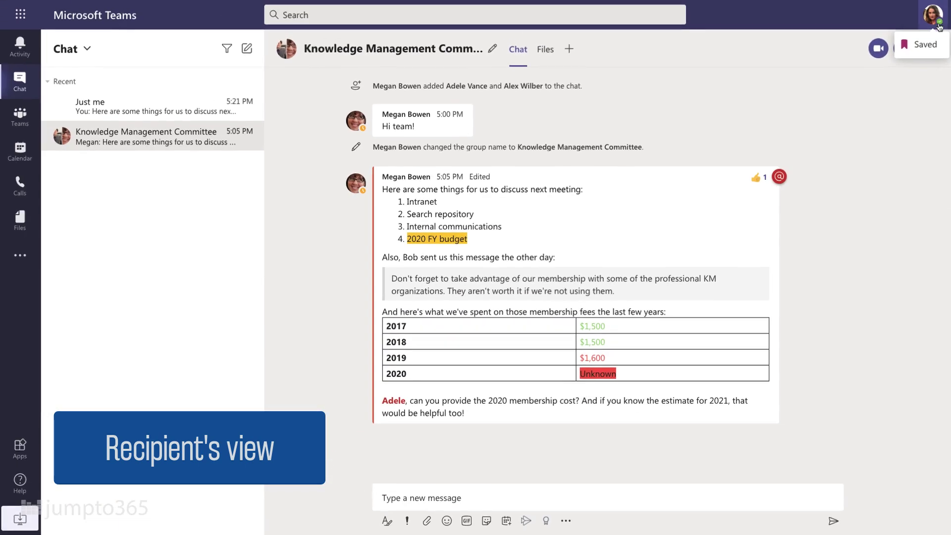
click(933, 16)
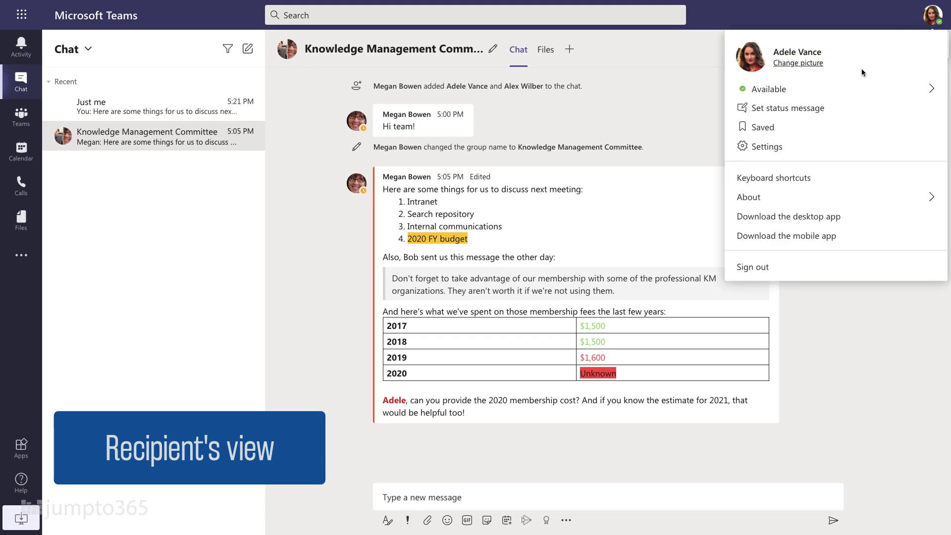
click(832, 128)
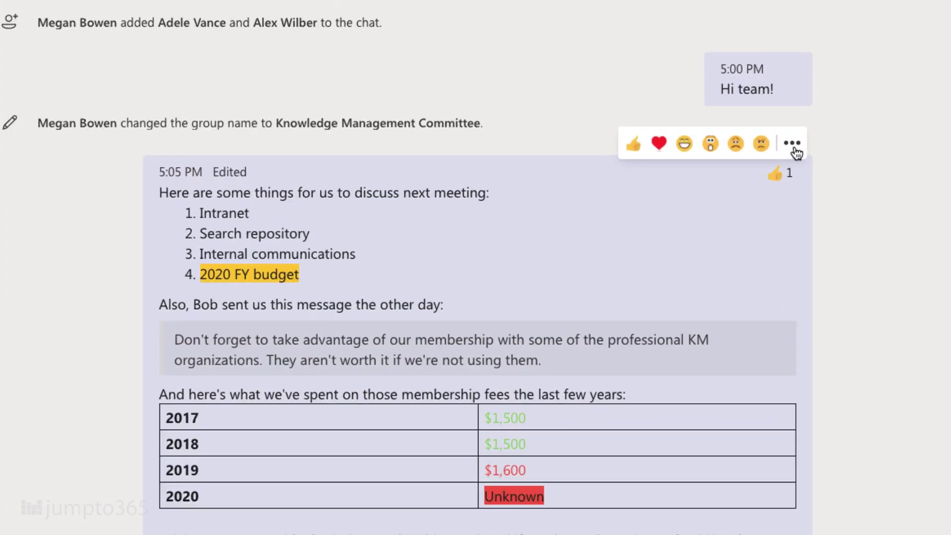
click(828, 164)
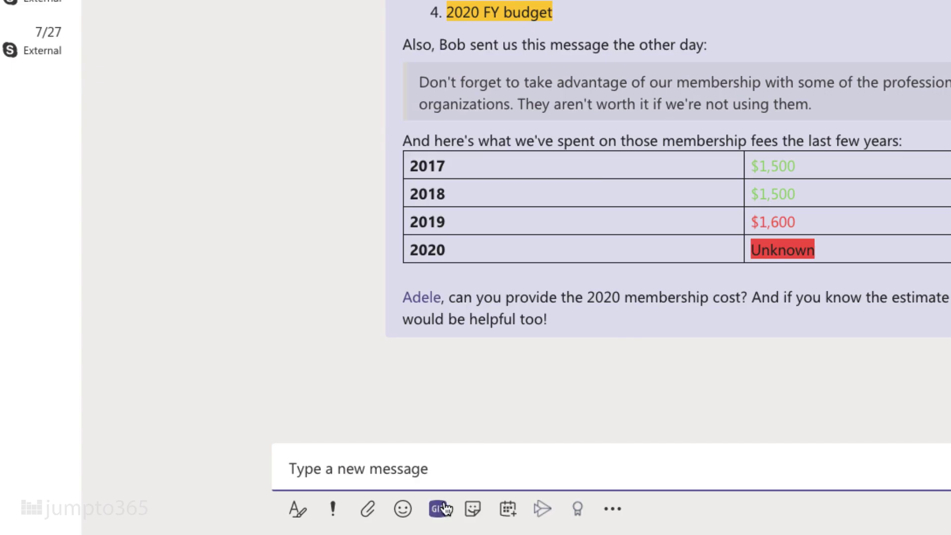
Search Giphy for 'popcorn' and send a popcorn GIF to the chat.
click(439, 509)
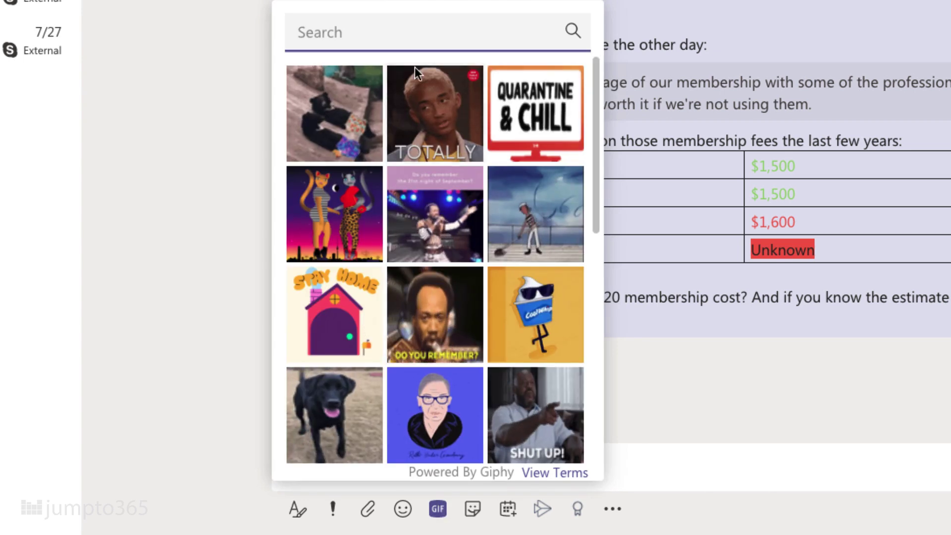
click(380, 32)
text(popcorn)
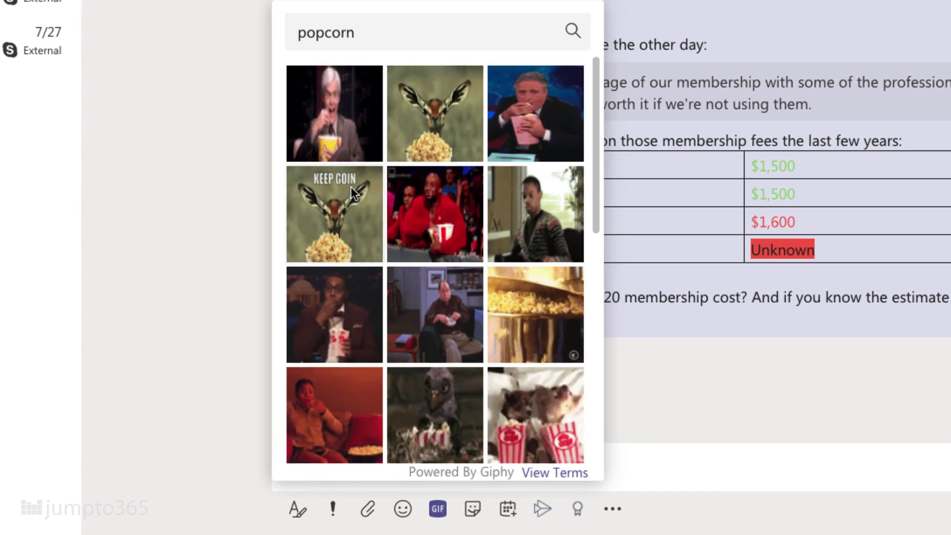
click(350, 186)
key(Return)
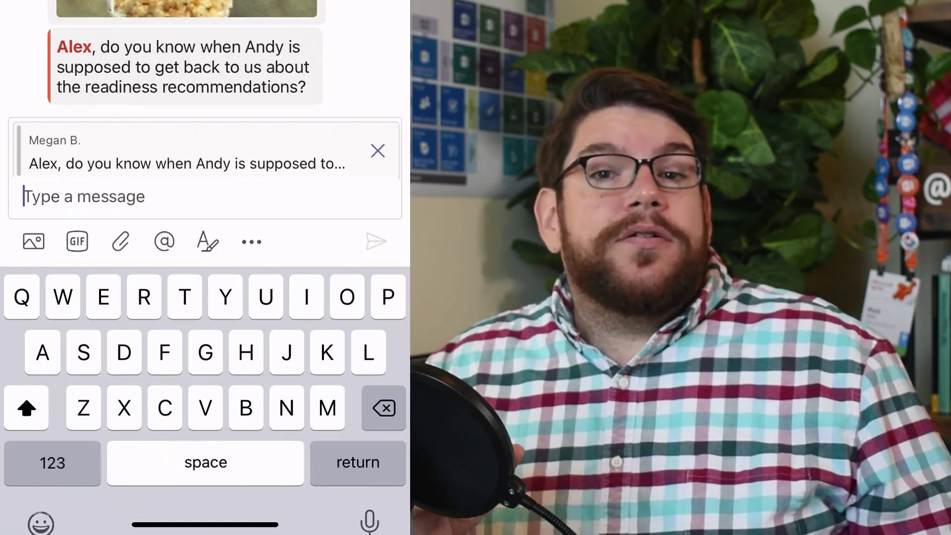
Reply 'Should be by next week!' from the phone.
text(Should be by n)
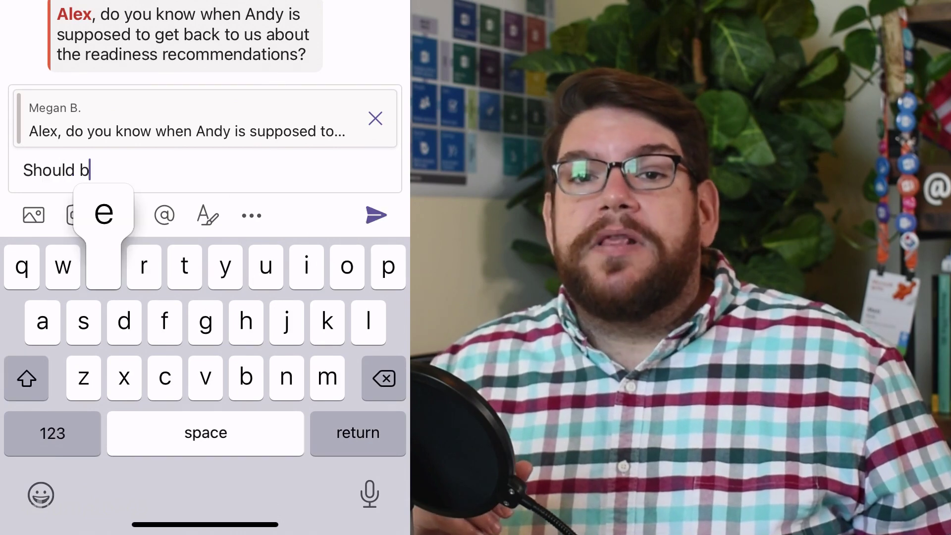
text(ext week!)
click(376, 215)
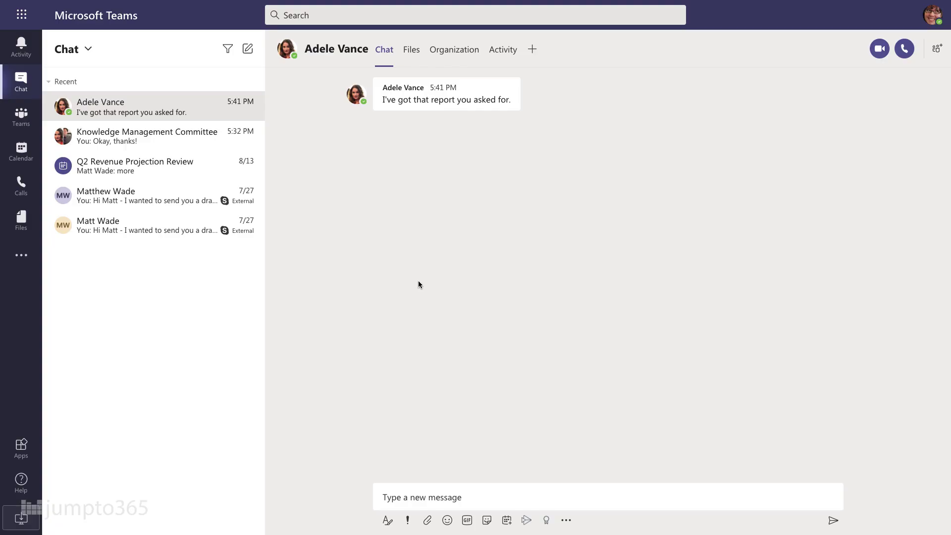
Pin the colleague's one-on-one chat and mute the Knowledge Management Committee chat.
click(251, 109)
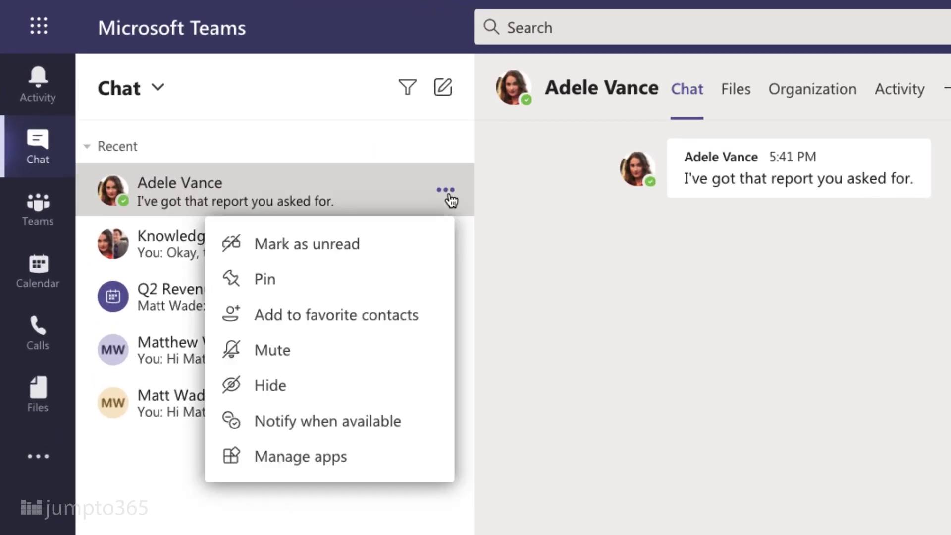
click(361, 290)
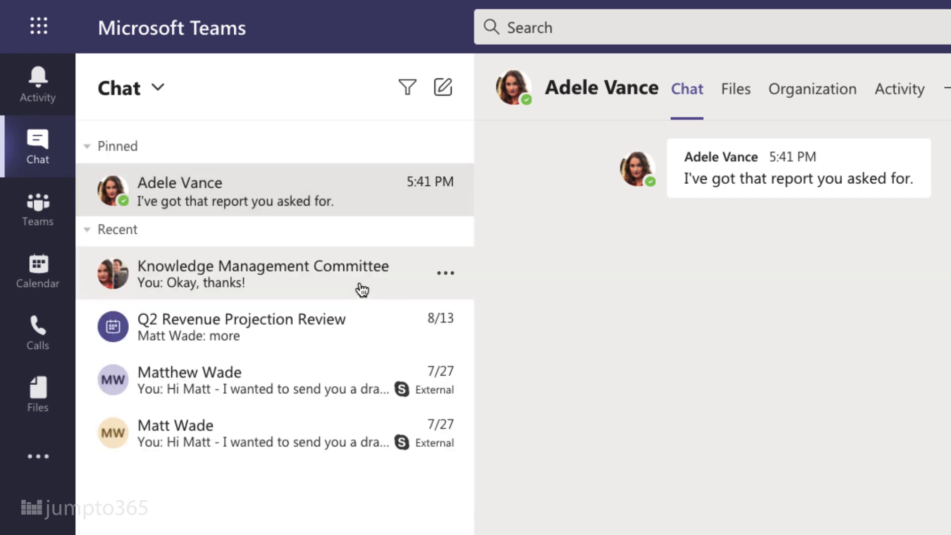
click(445, 273)
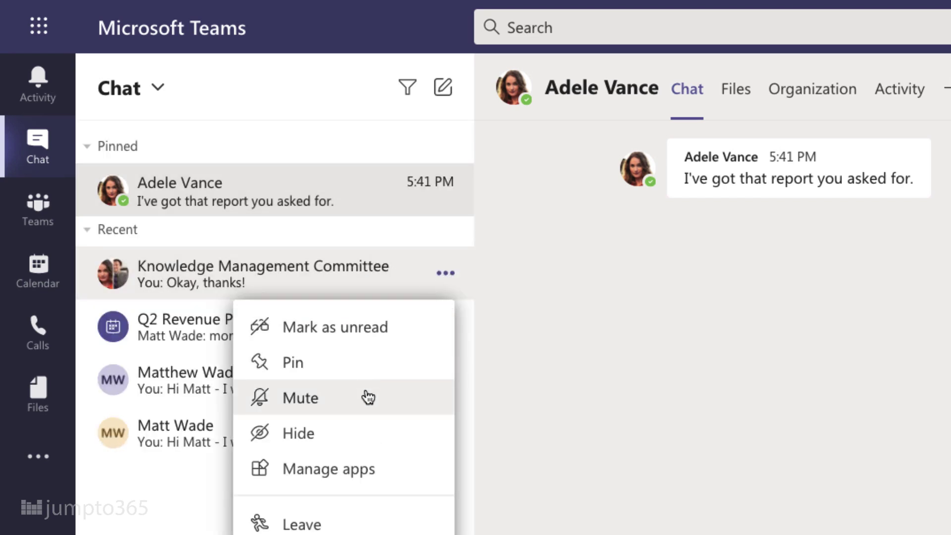
click(368, 397)
click(446, 191)
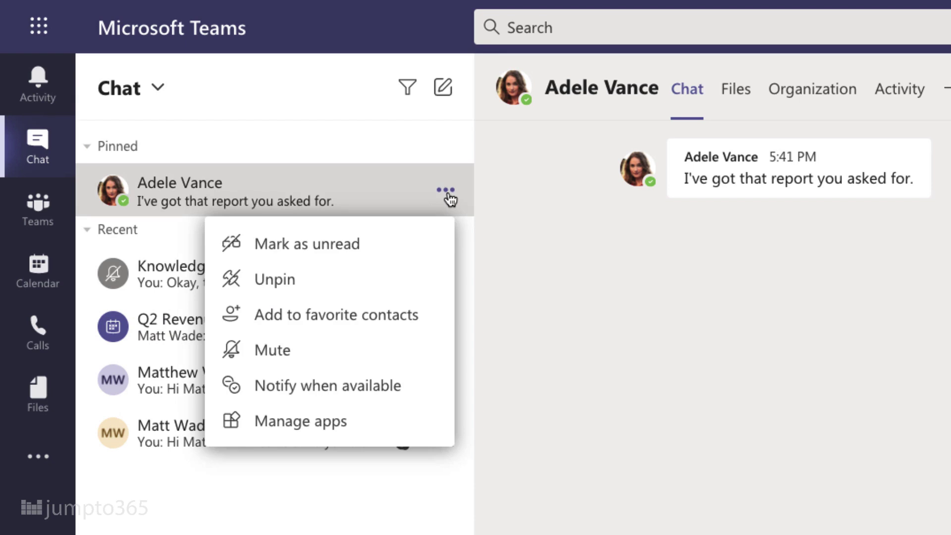
click(540, 302)
click(446, 379)
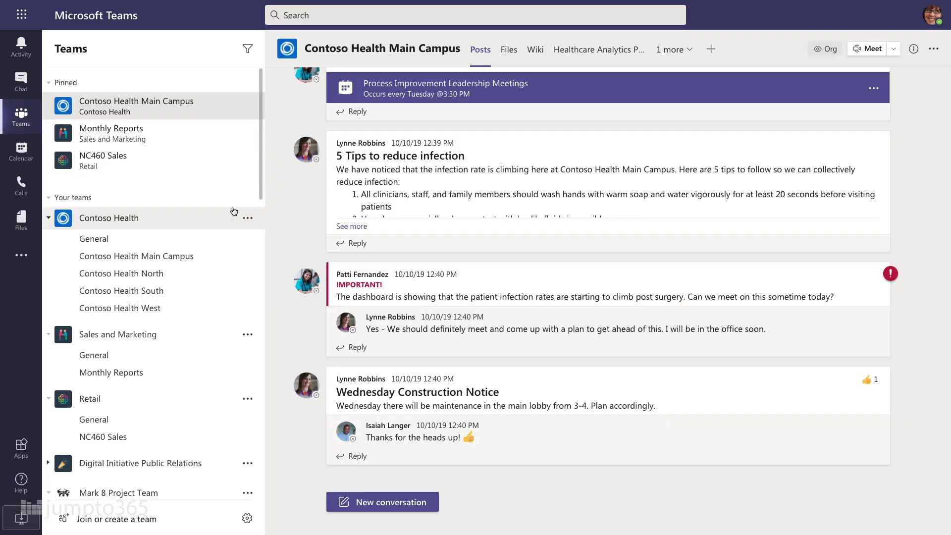
scroll(234, 212, down, 8)
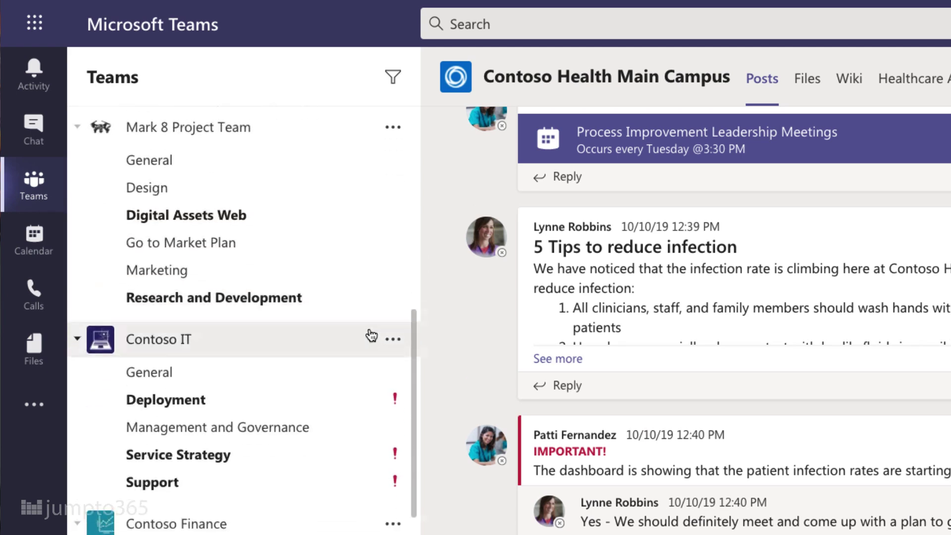
scroll(371, 336, down, 15)
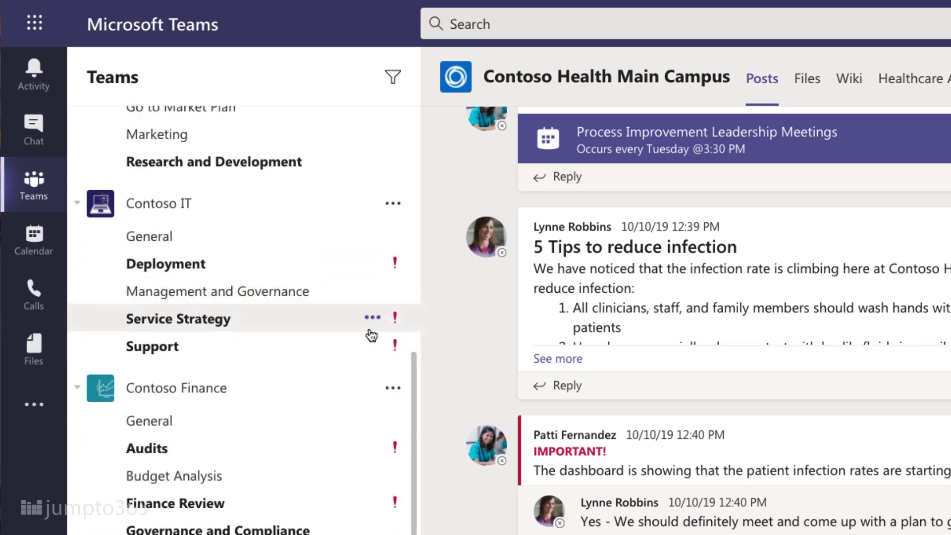
scroll(371, 336, down, 5)
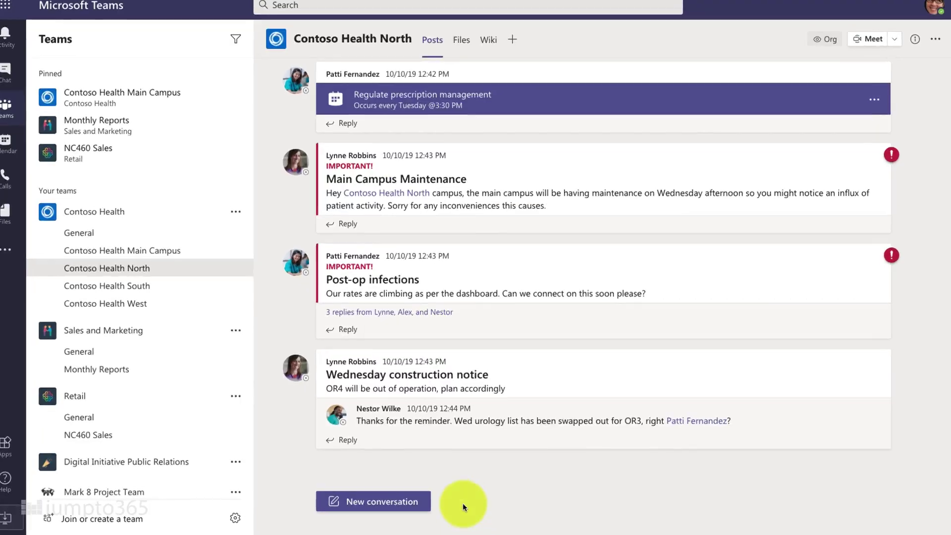
Start a new channel conversation in the full editor, switching it to Announcement and back.
click(382, 501)
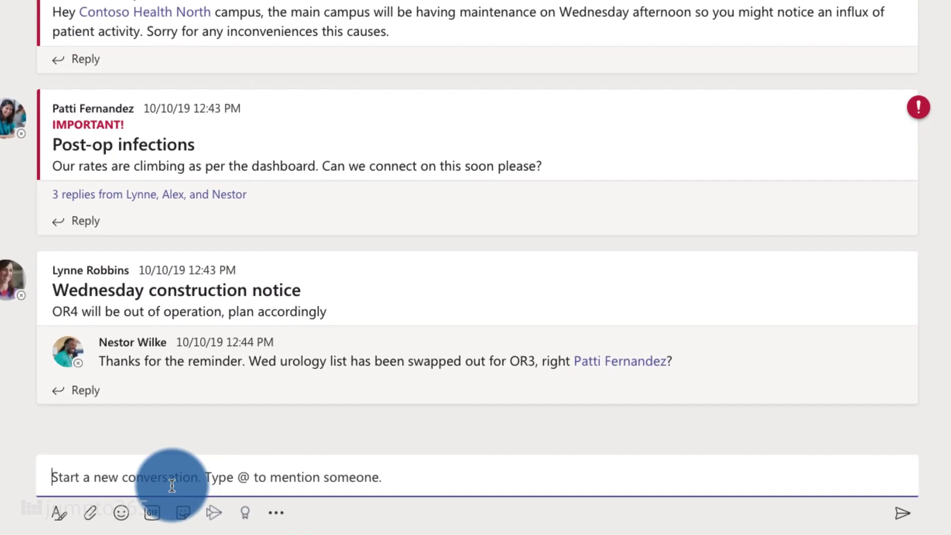
click(58, 514)
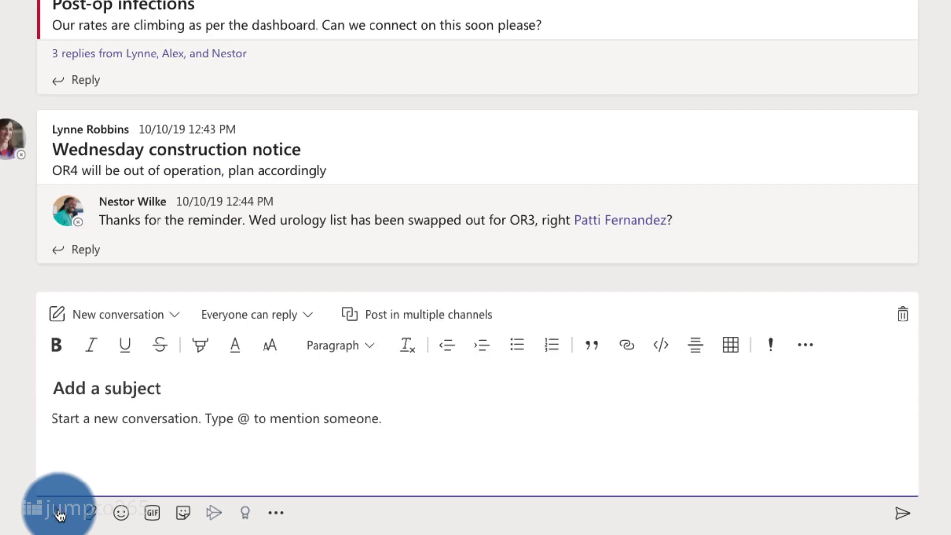
click(174, 316)
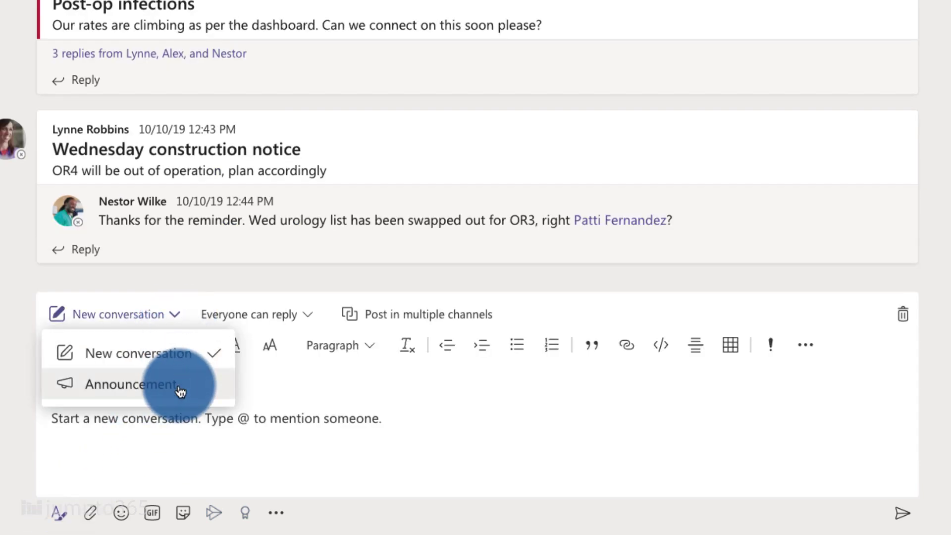
click(181, 391)
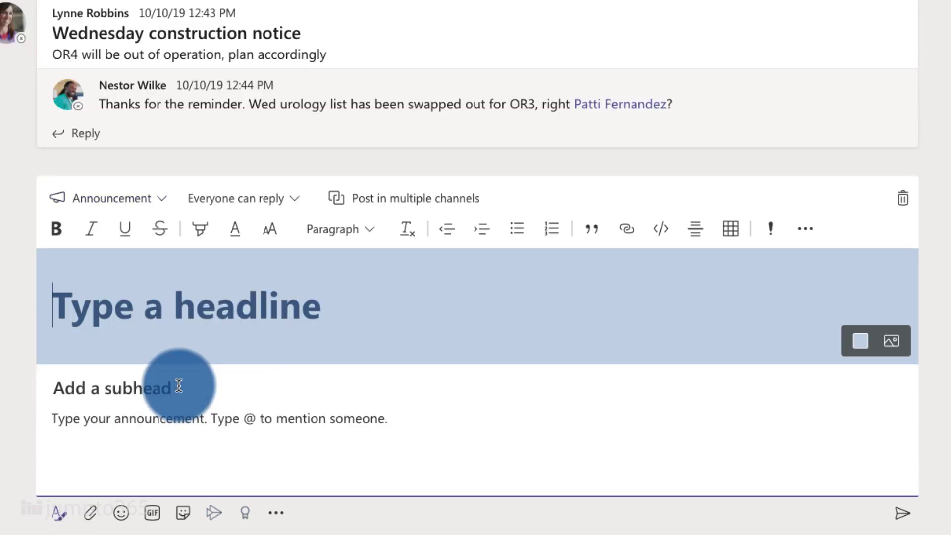
click(168, 203)
click(155, 236)
Toggle posting to multiple channels on and off, then begin the body line.
click(382, 321)
click(361, 270)
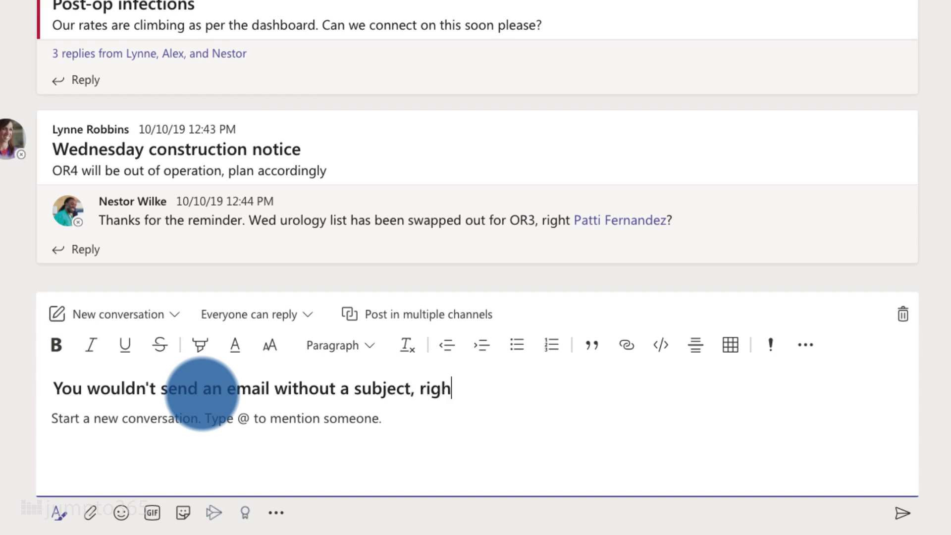
key(Tab)
text(Th)
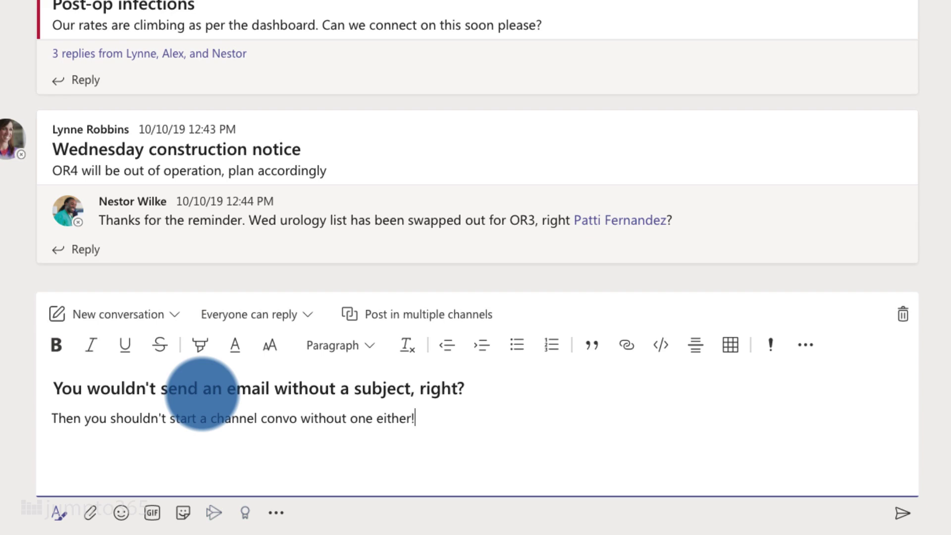
Clear the draft's body and subject text.
drag(415, 420, 49, 420)
key(BackSpace)
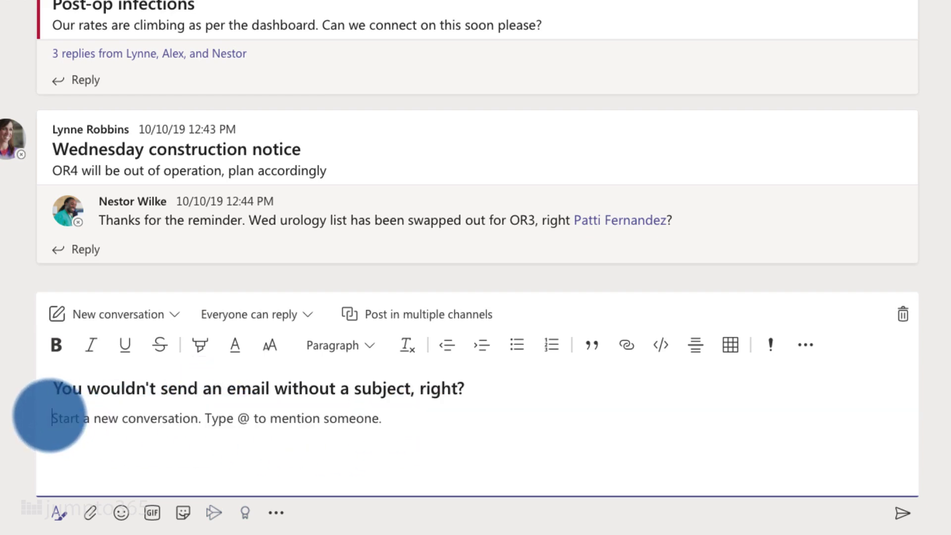
drag(474, 392, 2, 387)
key(BackSpace)
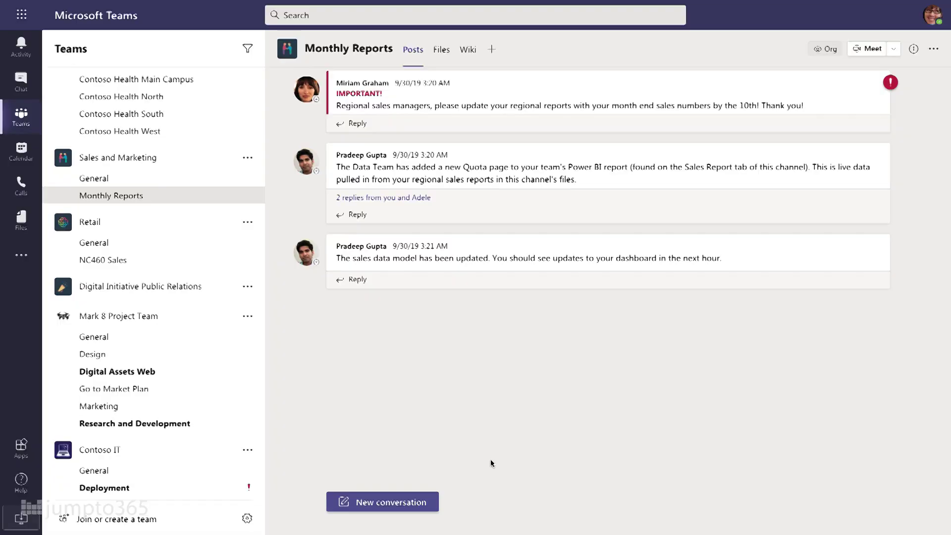
Post 'Q3 Reports Status Check' mentioning Monthly Reports and noting it's due Friday.
click(382, 501)
text(Q3 Reports Status Check)
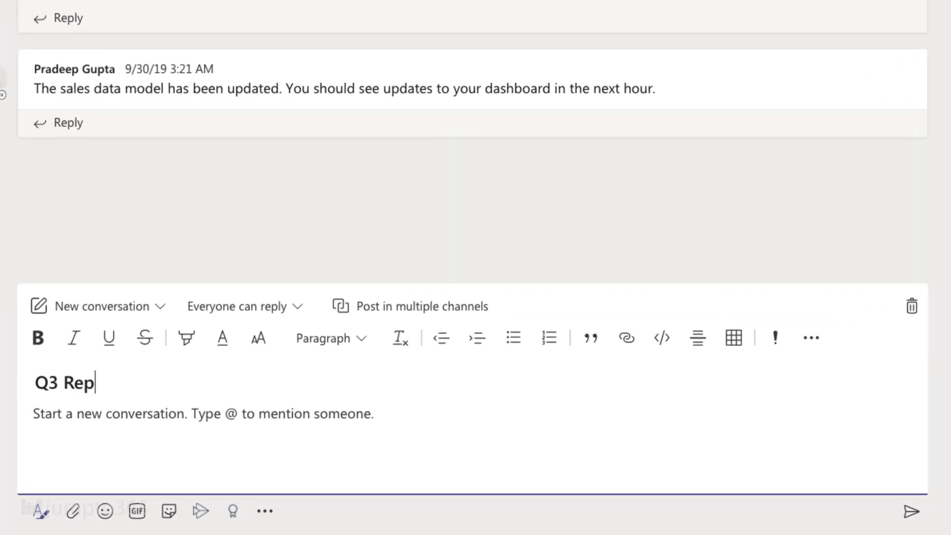
key(Tab)
text(Monthly Reports, making sure everyone is aware this is due on Friday. If you haven't updated the file yet, get on it )
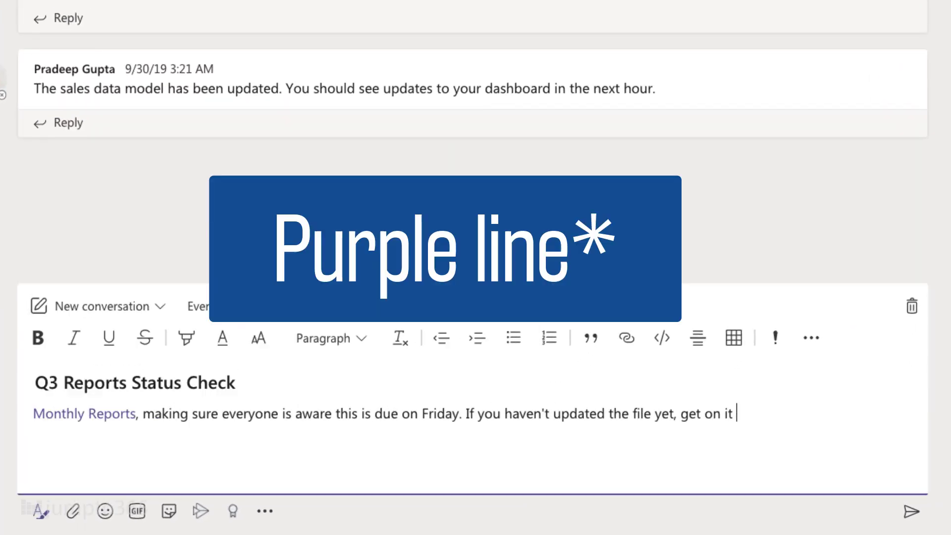
text(ASAP. Adele, I also need you to review Jane's submission from the engineering PMO side of things. Do you think you could have that done by T)
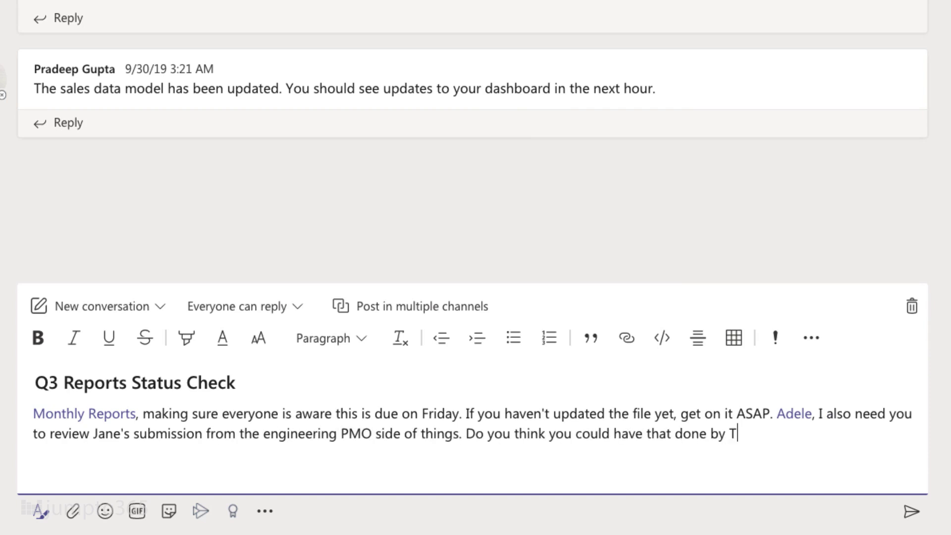
text(hursday?)
click(911, 511)
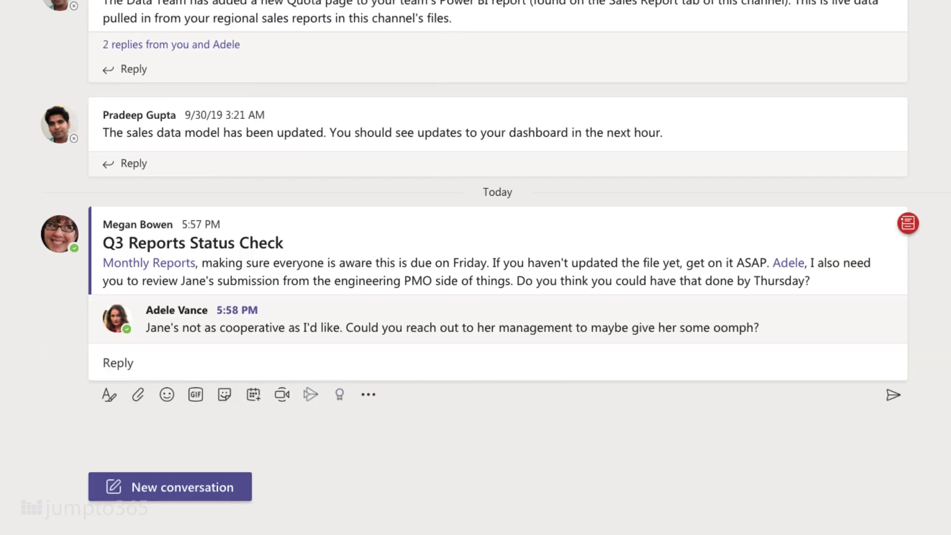
click(141, 363)
text(Fair enough, thanks @ade)
key(Return)
text(. I'll reach out to herm anager today and hope)
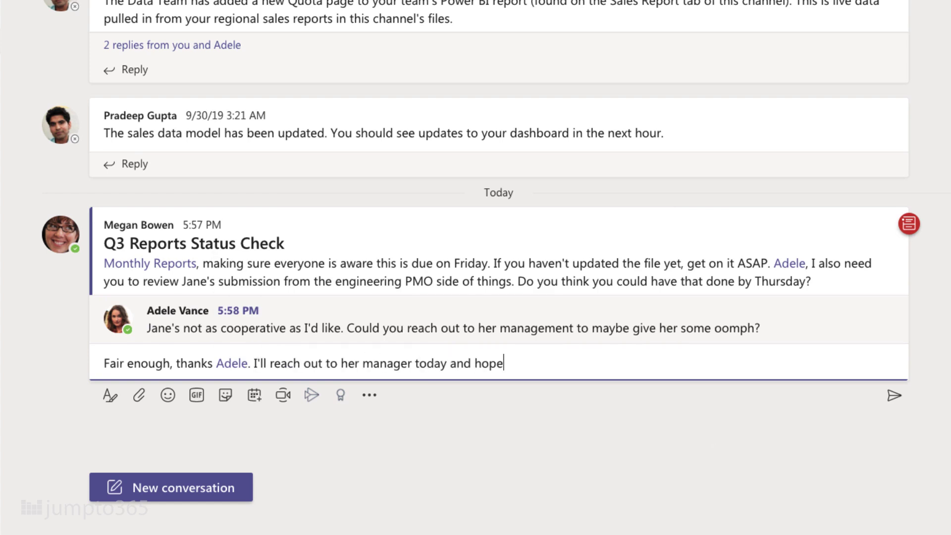
text(fully you'll hear back by COB.)
key(Return)
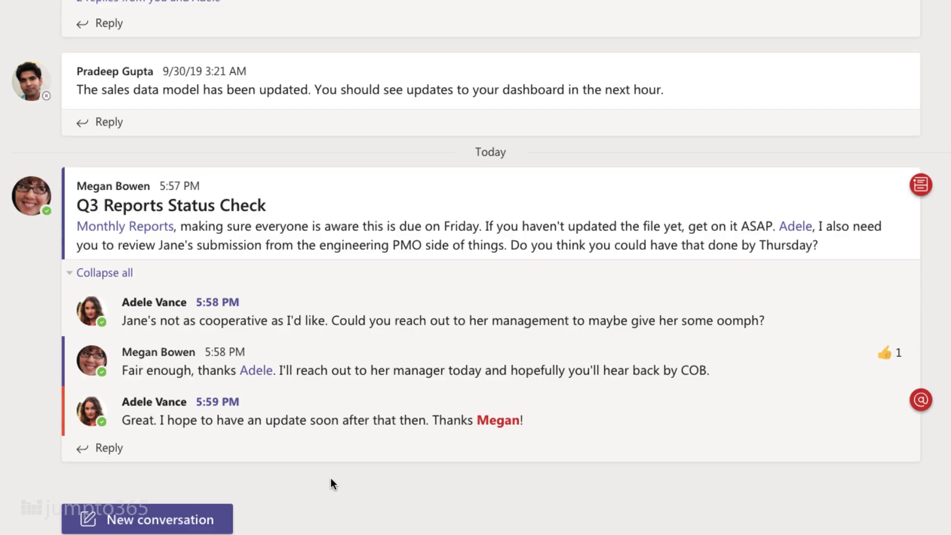
click(109, 448)
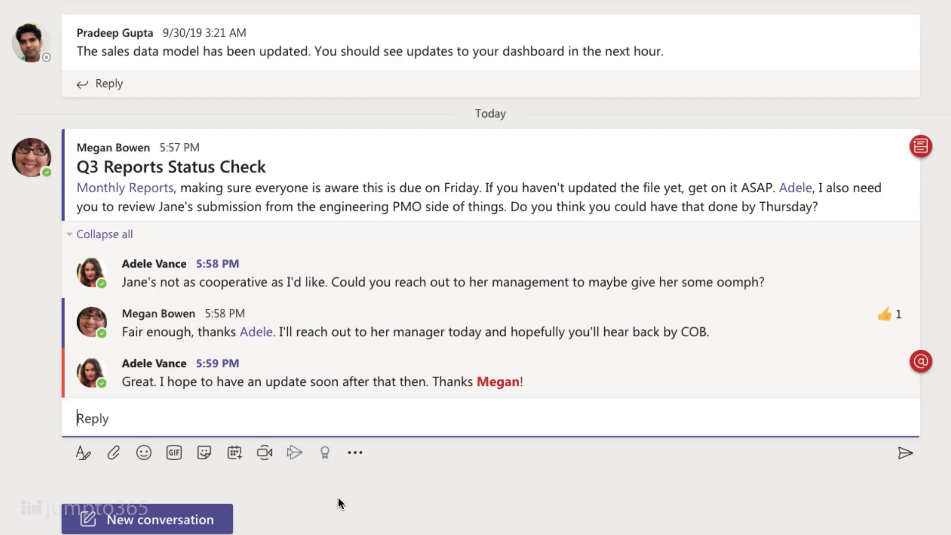
text(You're good to go now, @Ade)
key(Return)
text(.)
key(Return)
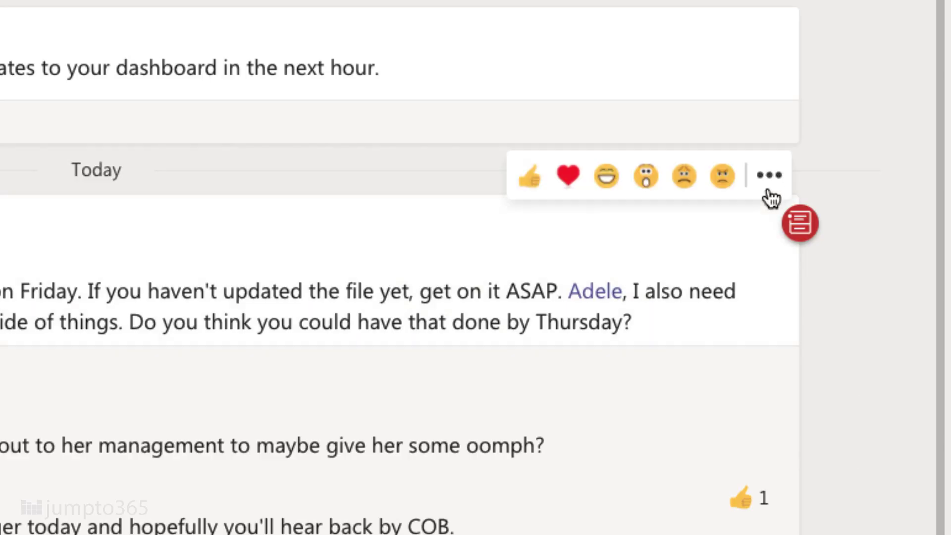
click(769, 178)
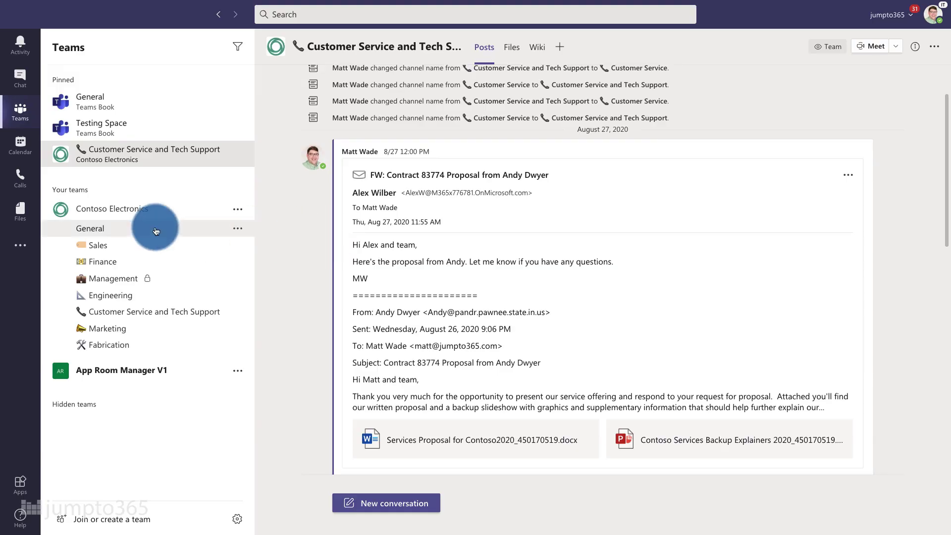
Look through the recent files list, then the files stored in OneDrive.
click(20, 212)
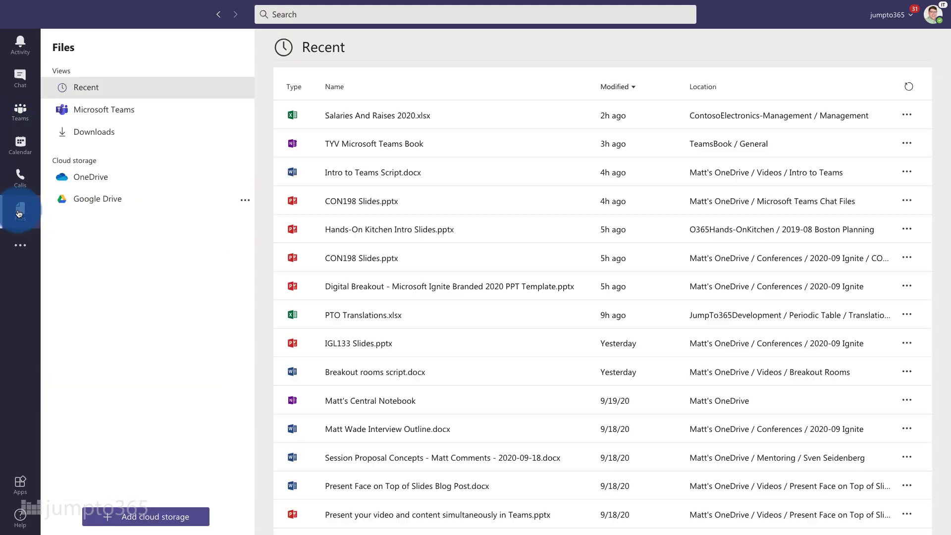
click(99, 185)
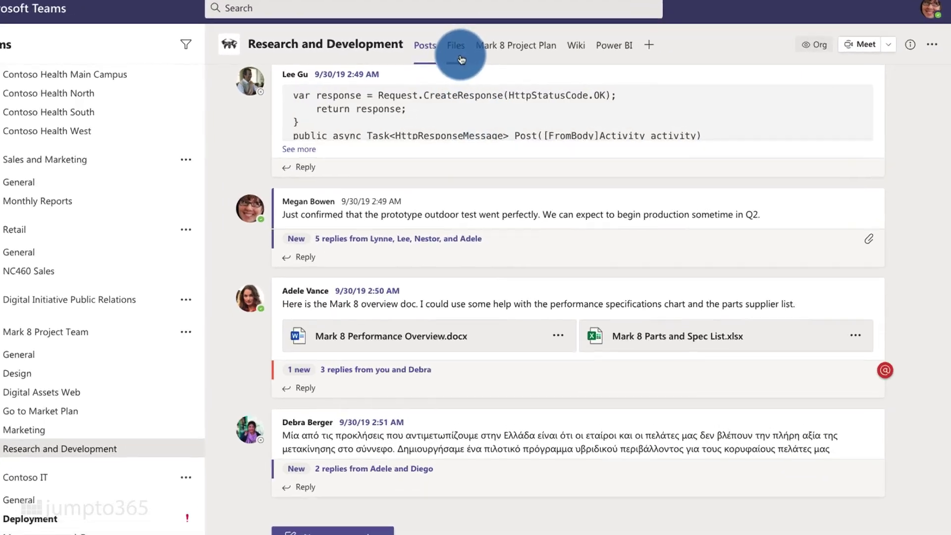
Show the channel's Files tab as Tiles, then switch it back to List.
click(496, 50)
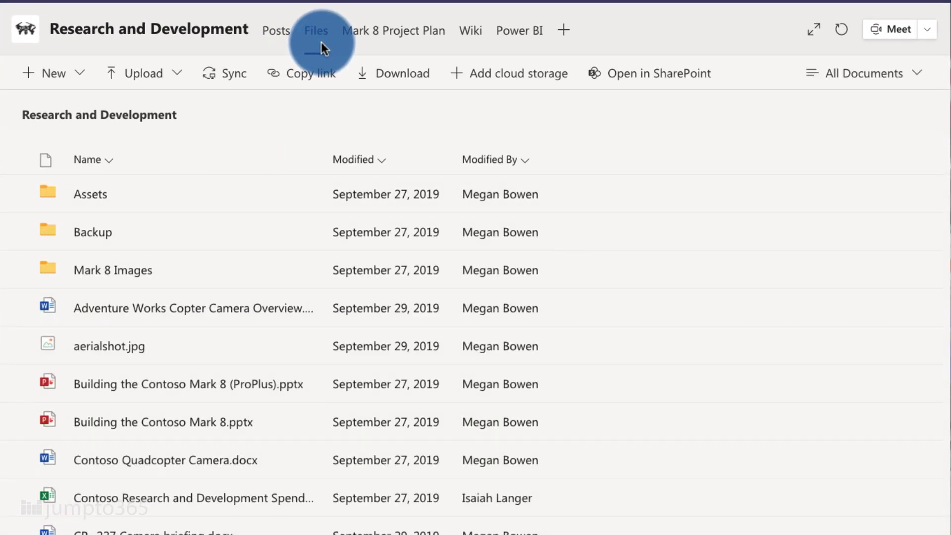
click(915, 83)
click(867, 163)
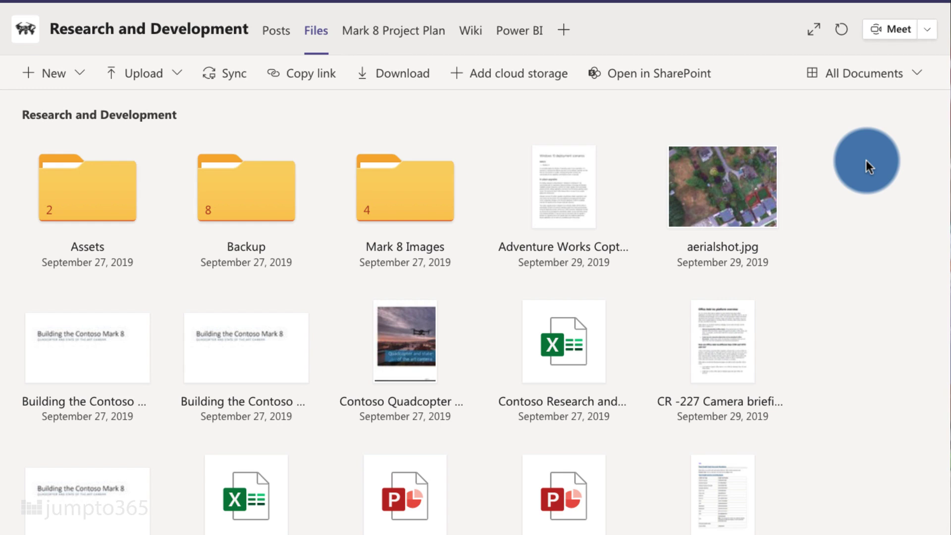
click(870, 83)
click(862, 106)
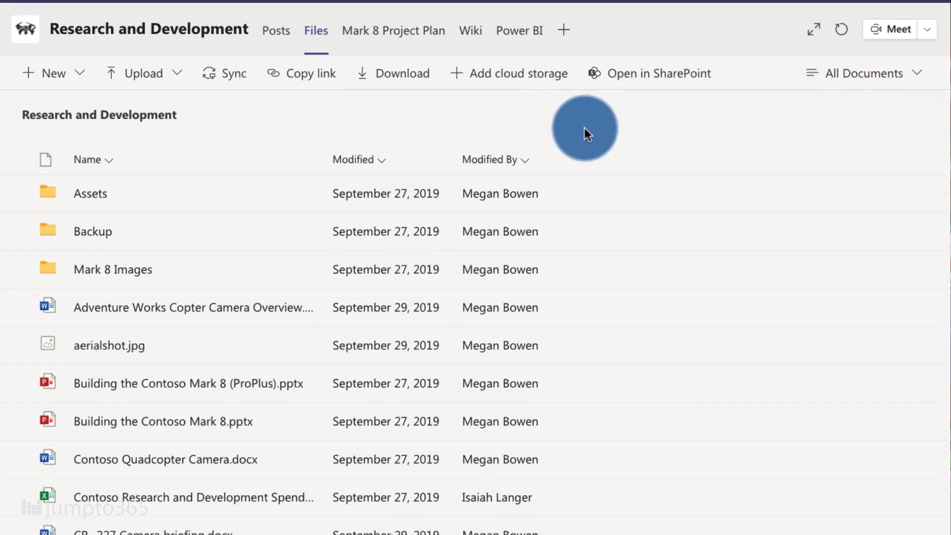
Open Assets > TownHall, view the new-file options, and open the library in SharePoint.
click(93, 194)
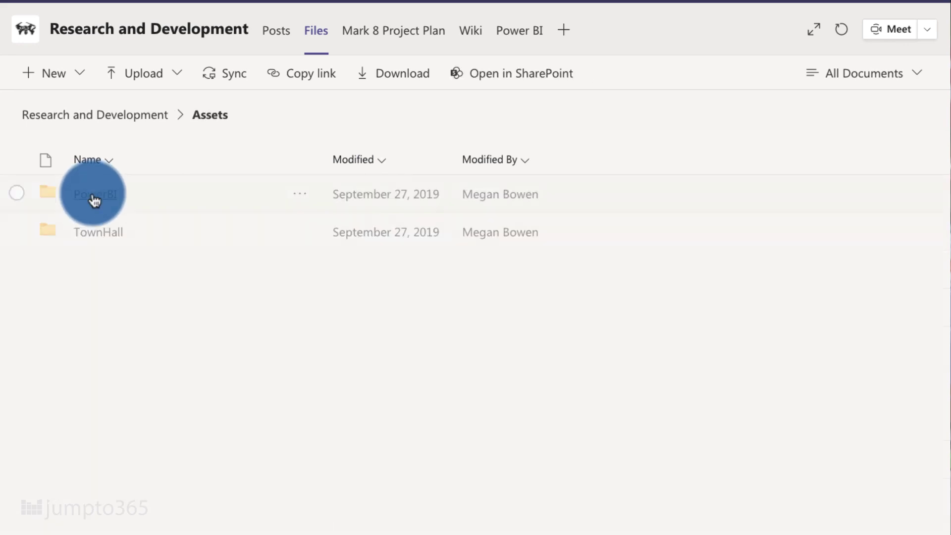
click(95, 232)
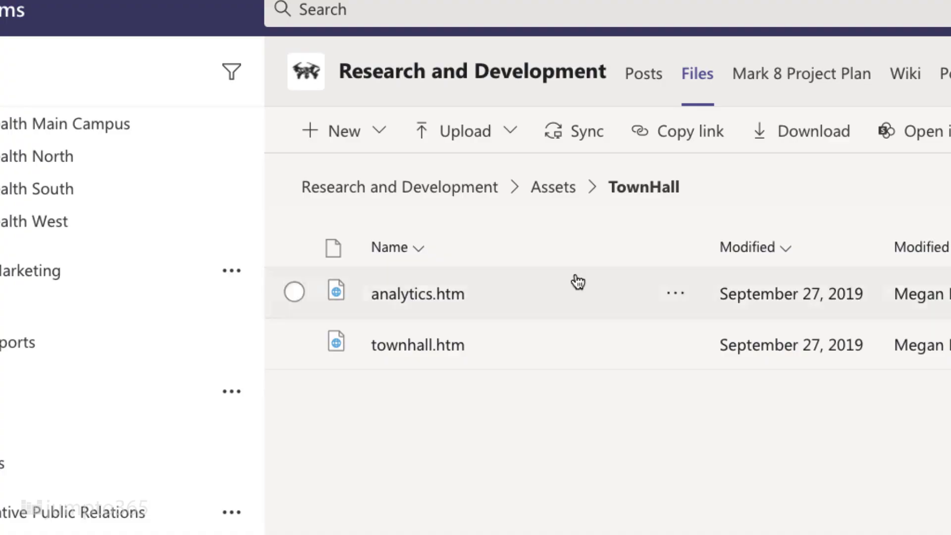
click(388, 132)
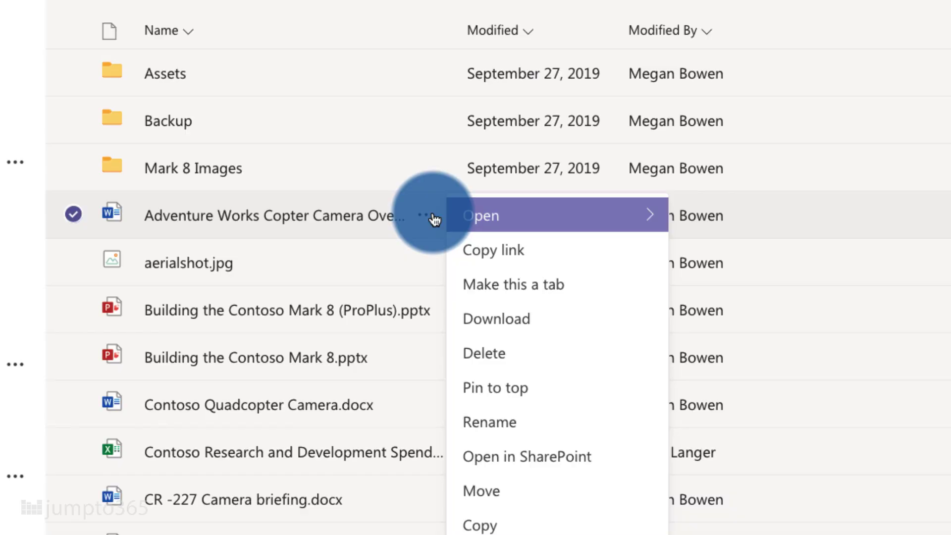
mouse_move(650, 219)
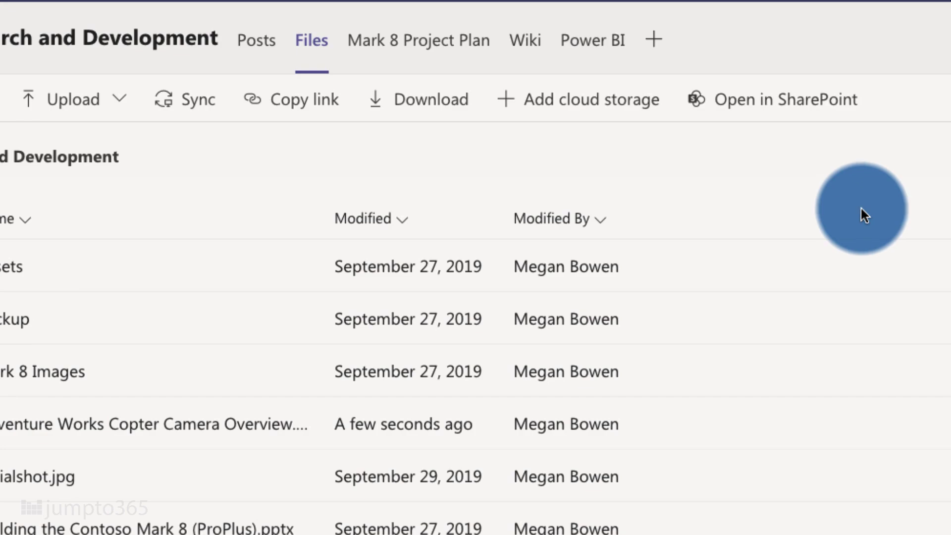
click(807, 102)
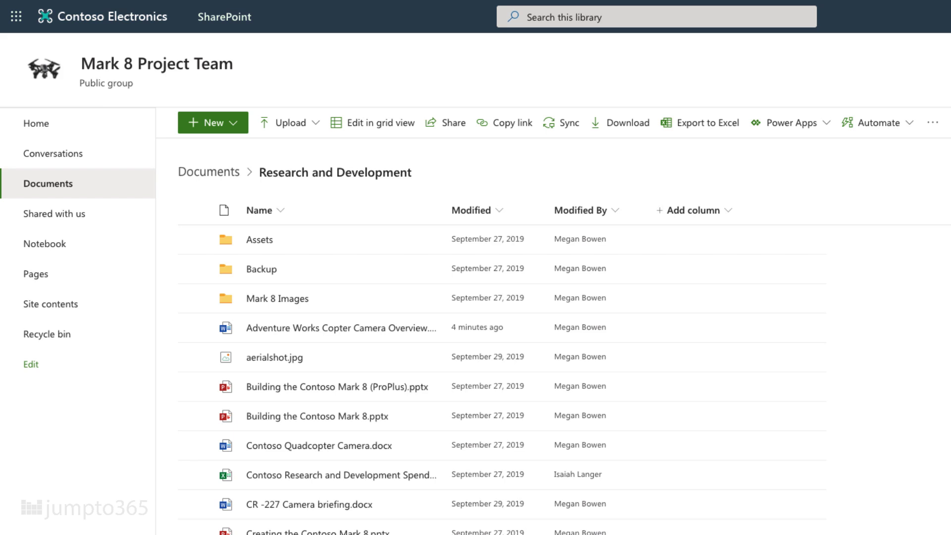
Go up to the SharePoint Documents library root showing all channel folders.
click(235, 173)
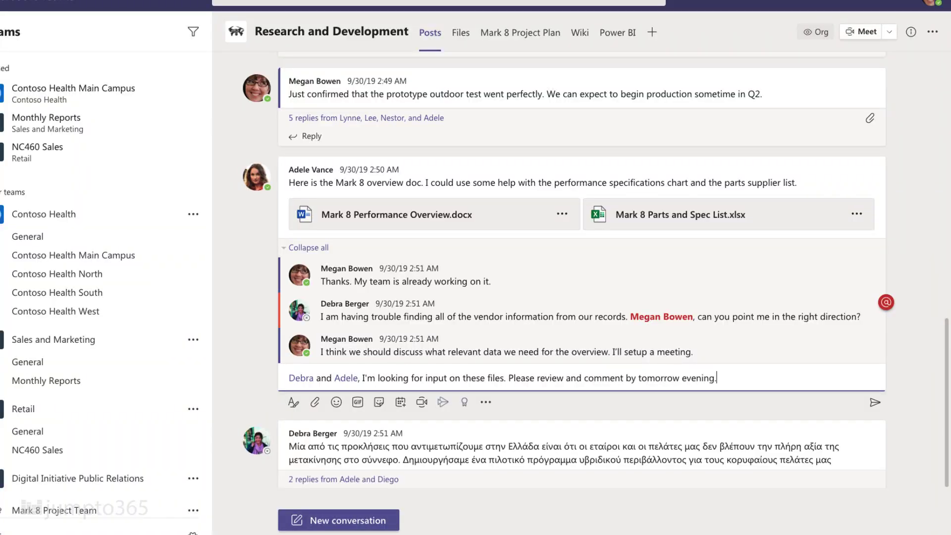
Attach a shared link to R and D Presentation.pptx from the team's channel files.
click(315, 403)
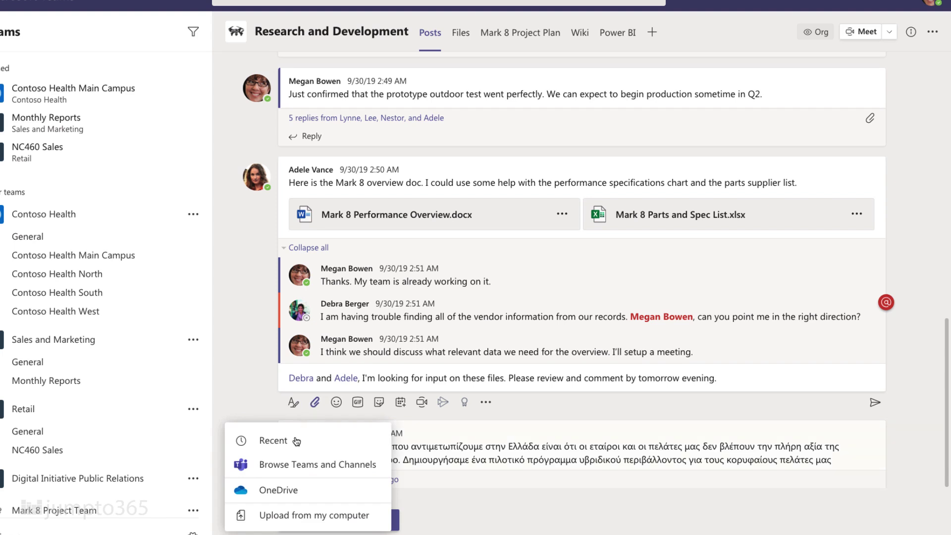
click(291, 471)
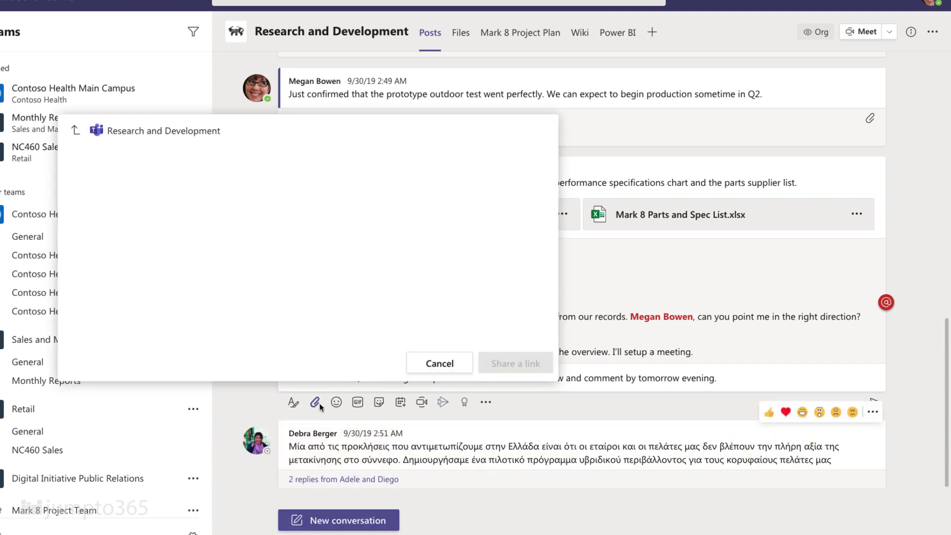
click(257, 275)
scroll(256, 272, down, 1)
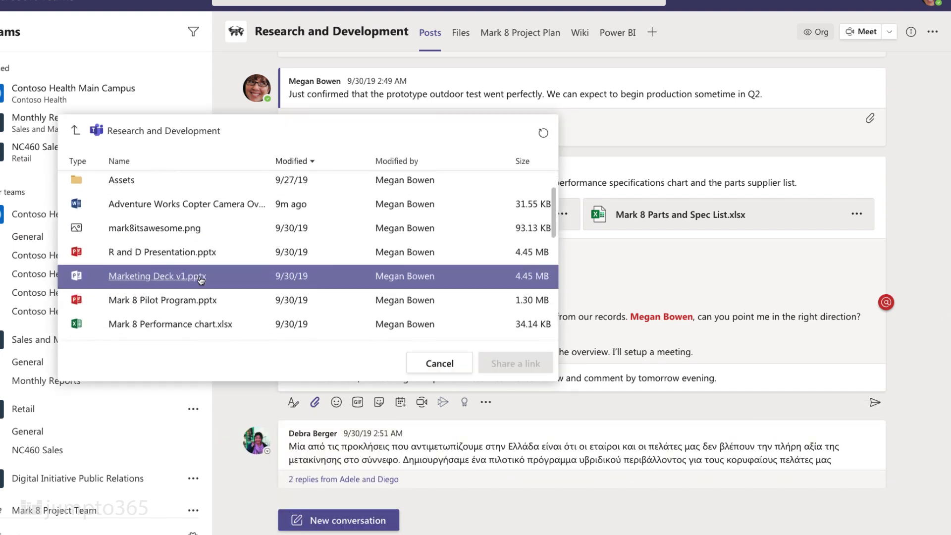
click(213, 258)
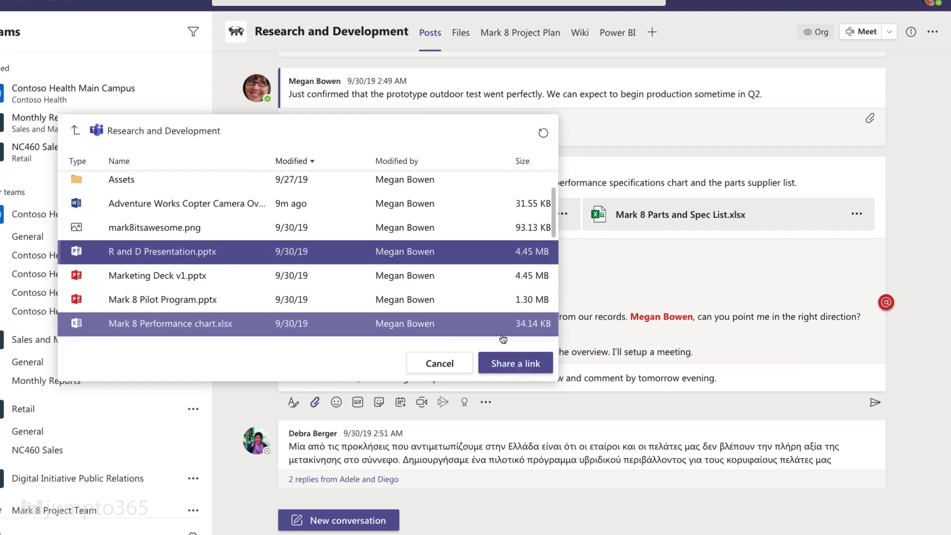
click(533, 367)
Attach a link to Manufacturing and delivery plan.docx and send the reply.
click(314, 449)
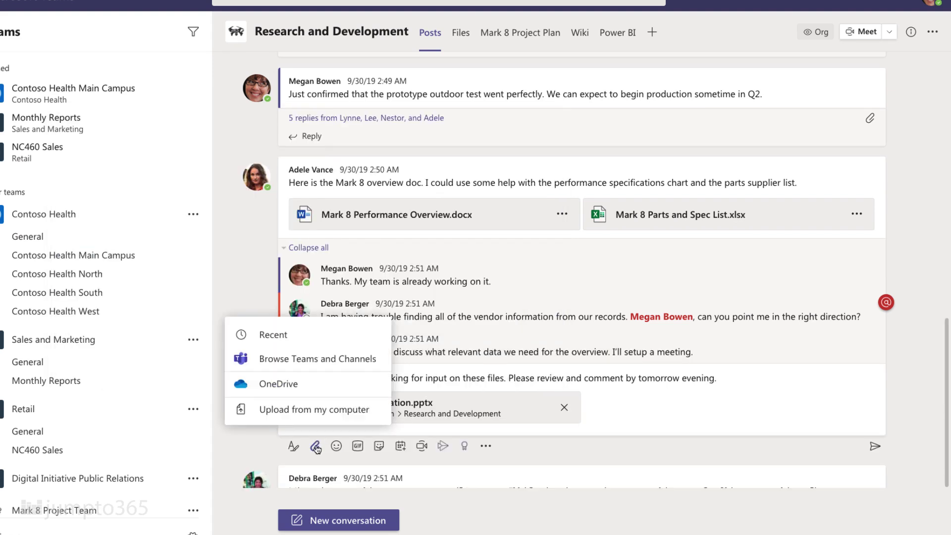
click(312, 358)
scroll(223, 323, down, 5)
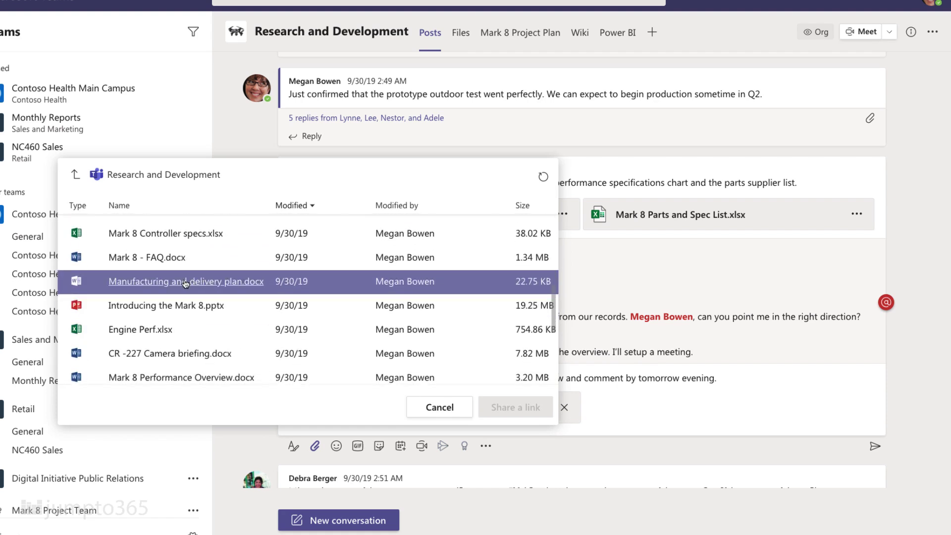
click(185, 281)
click(515, 406)
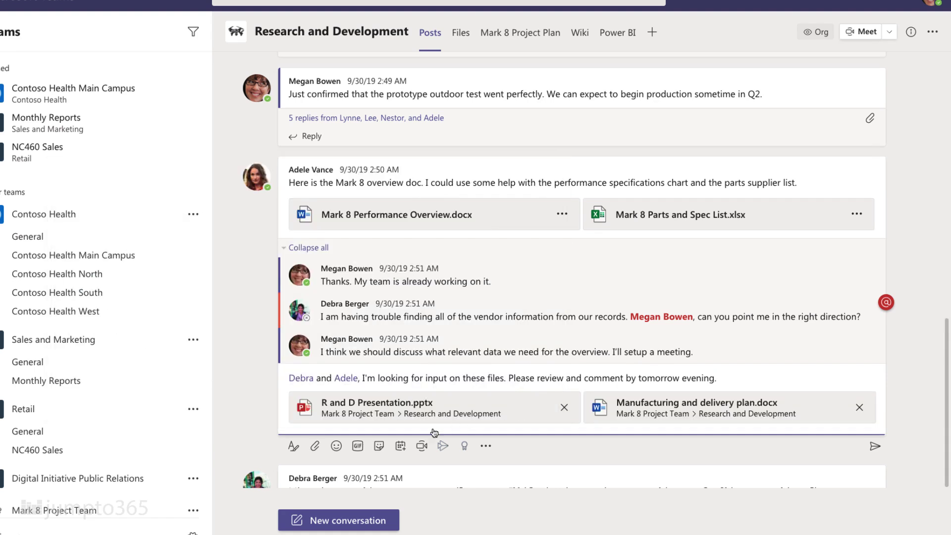
click(875, 448)
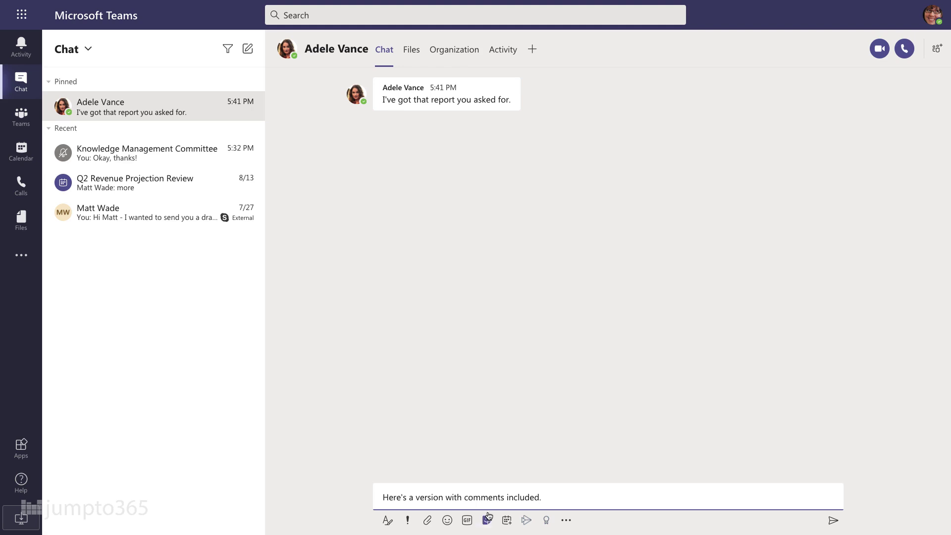
Attach RD Expense Report.pptx from OneDrive to the chat message and send it.
click(387, 520)
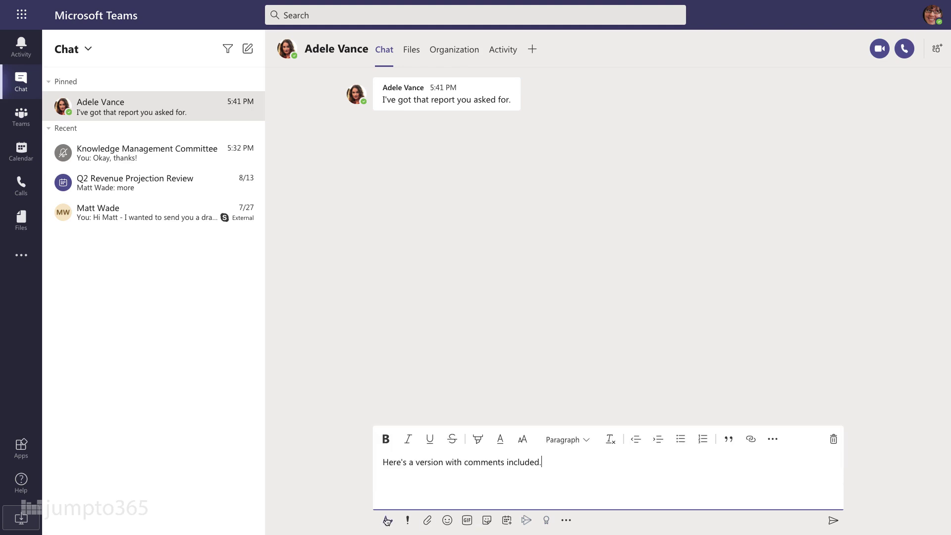
click(426, 519)
click(404, 461)
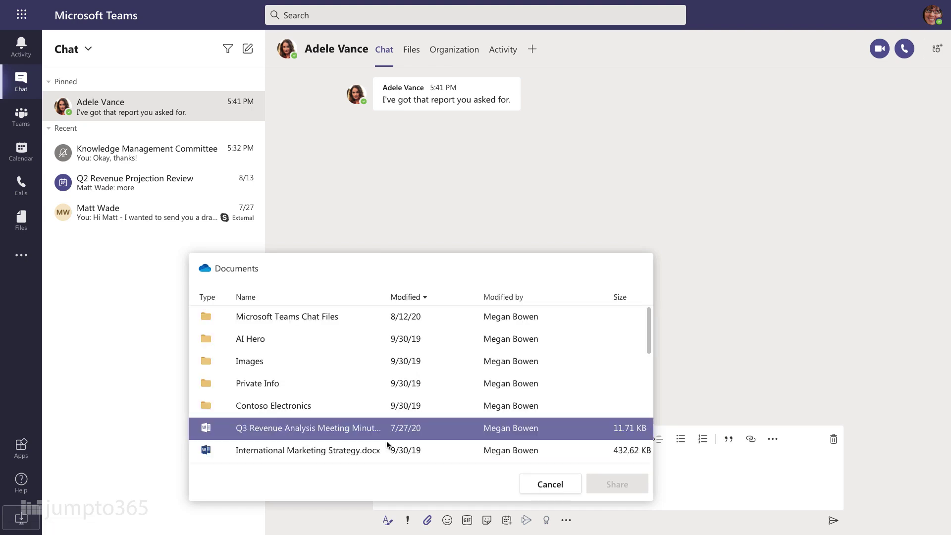
scroll(373, 411, down, 5)
scroll(371, 408, down, 3)
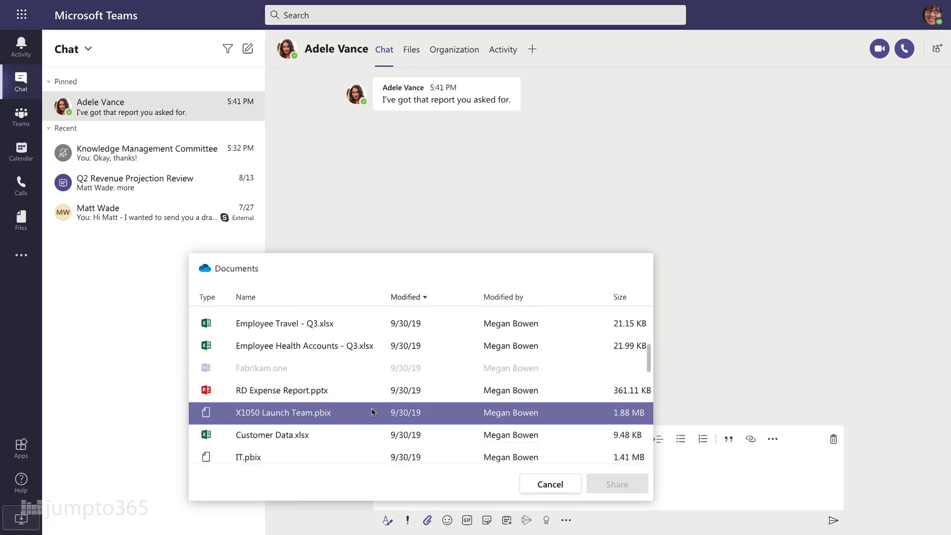
click(310, 388)
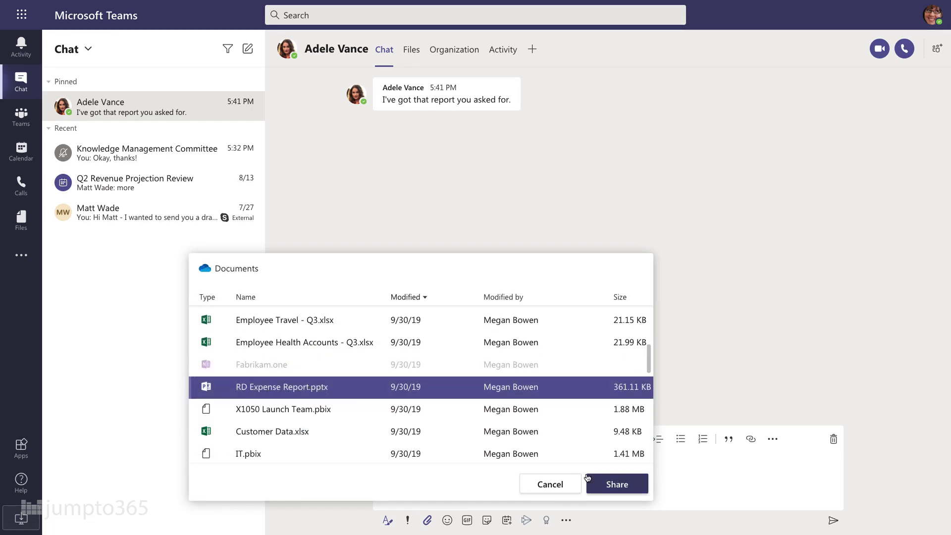
click(616, 485)
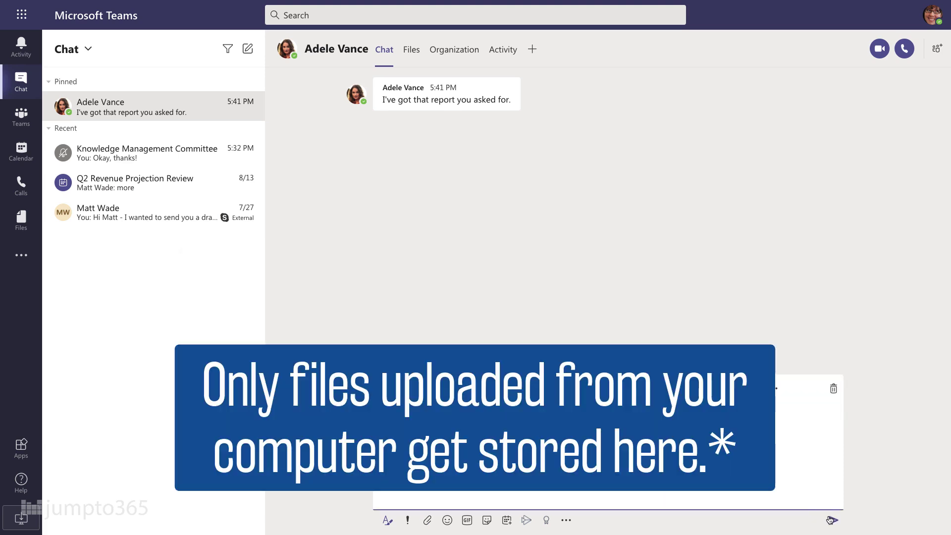
click(832, 521)
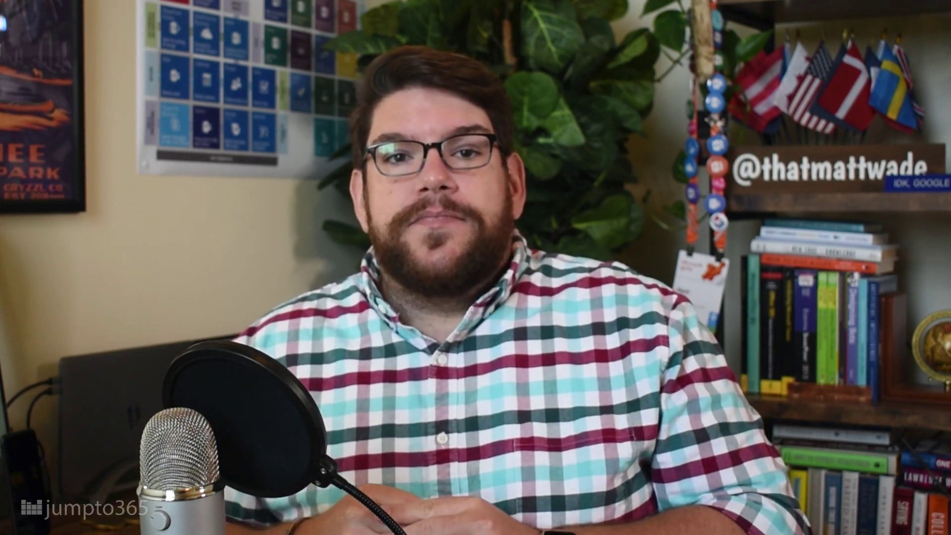
Start a new meeting titled Project Status update and add two colleagues as required attendees.
click(354, 273)
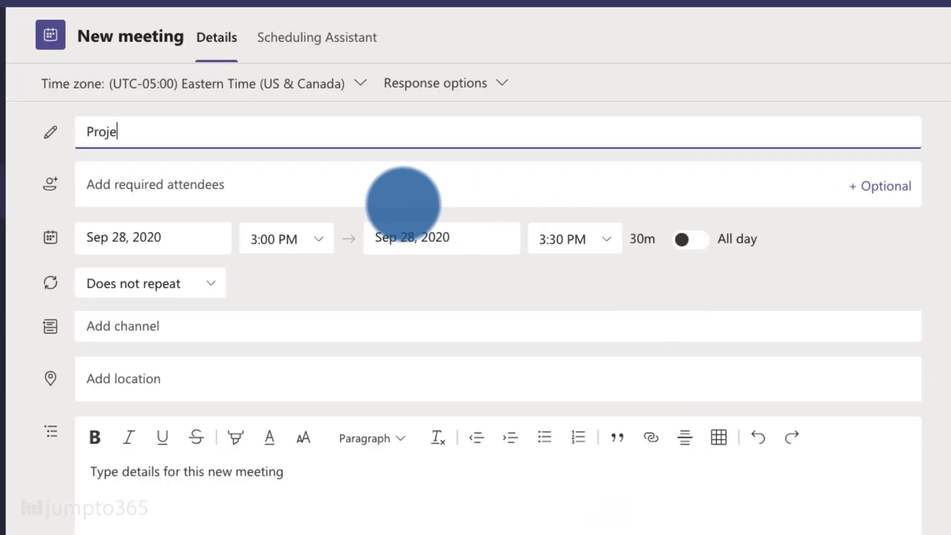
text(te)
click(223, 189)
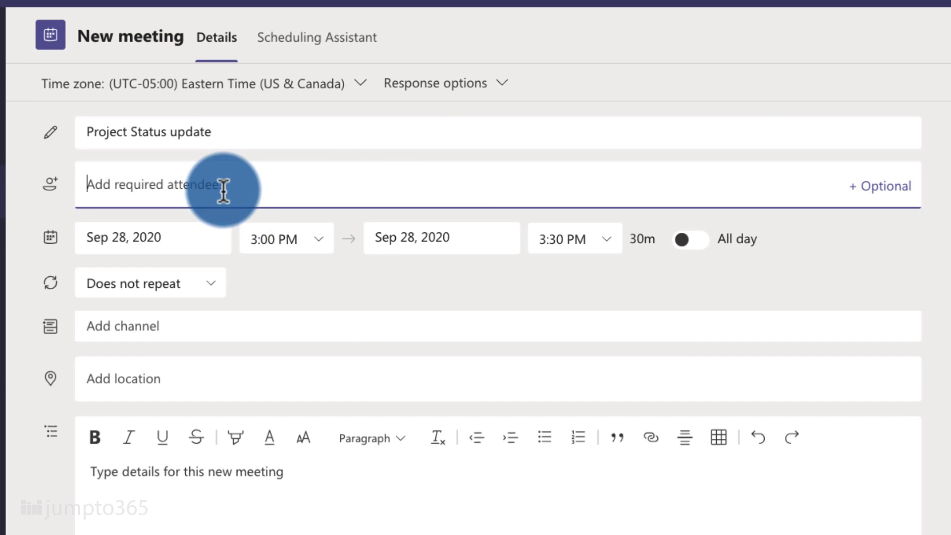
text(alex)
click(290, 232)
text(megan)
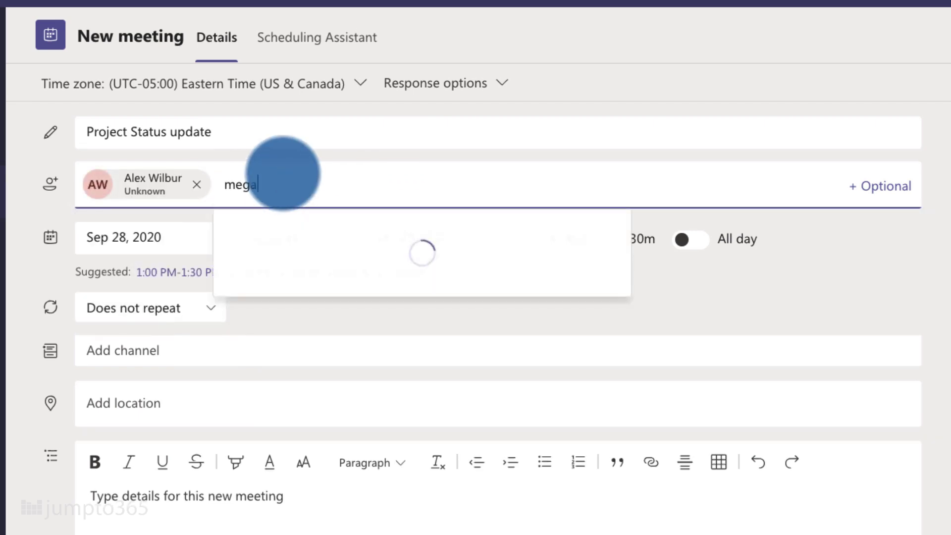
key(Return)
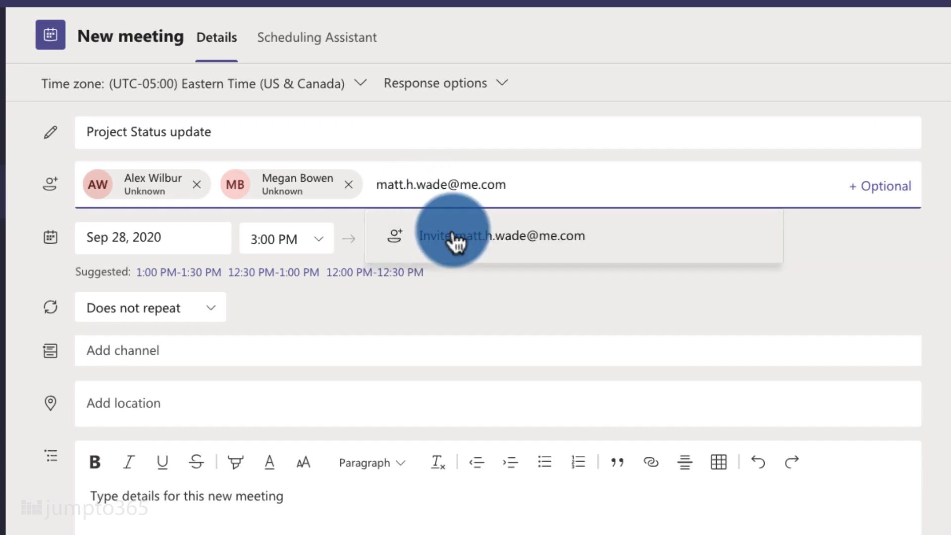
Invite the external address as a third attendee and paste the agenda into the description.
click(452, 235)
click(210, 505)
text(Plan to discuss updates to the project status, including any of your vendors' statuses. The agenda can be found here. Please review the agenda ahead of time and provide any feedback or add items as necessary. Thanks!)
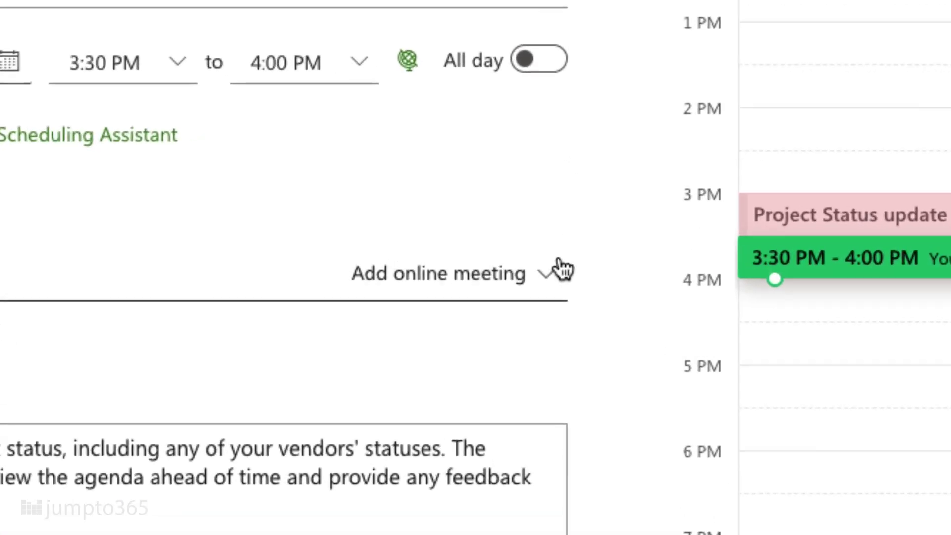
Set the Outlook event's online meeting option to Teams meeting.
click(542, 249)
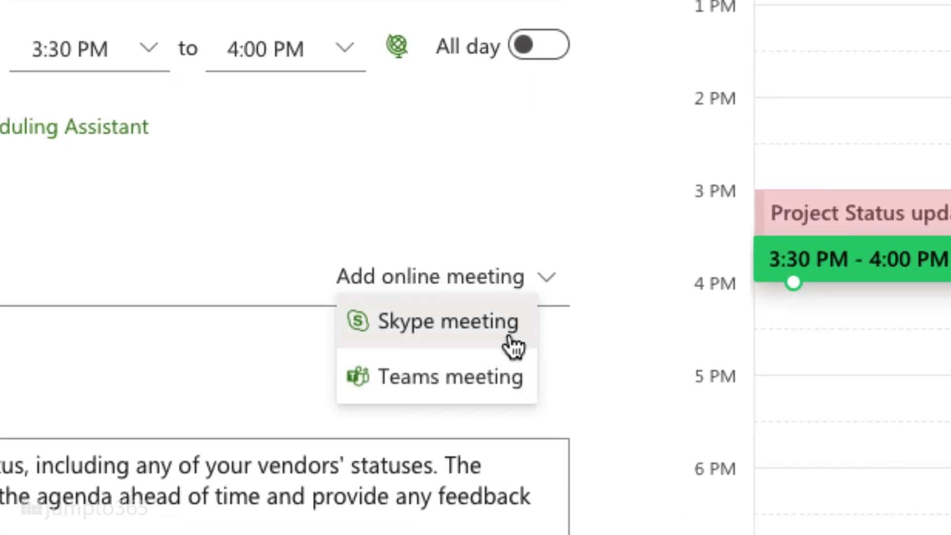
click(490, 377)
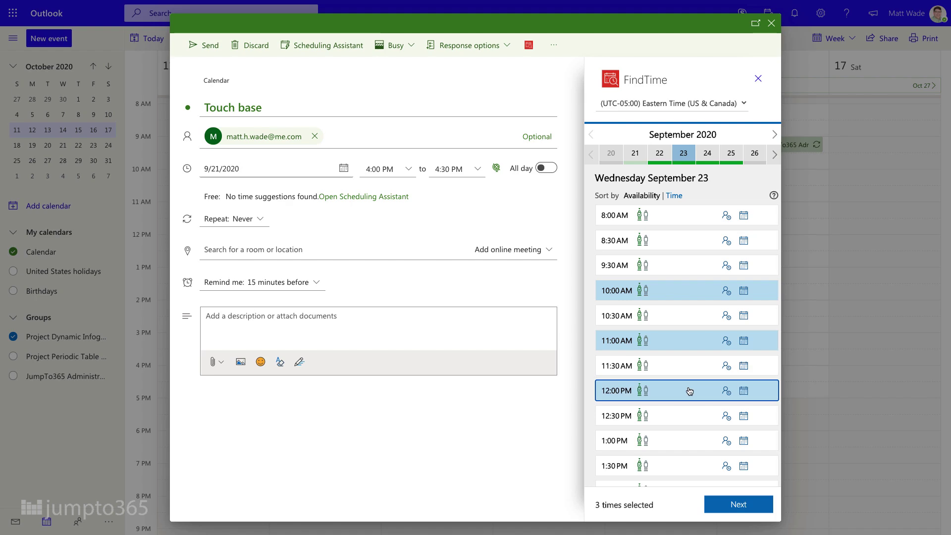
Add Friday September 25 at 9:30, 10:30 and 11:30 AM to the FindTime poll.
click(731, 153)
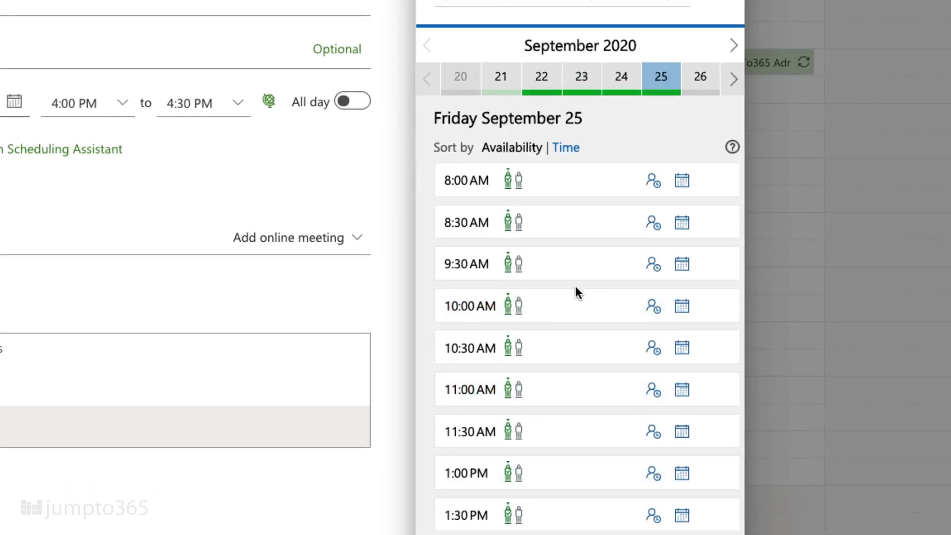
click(565, 273)
click(556, 353)
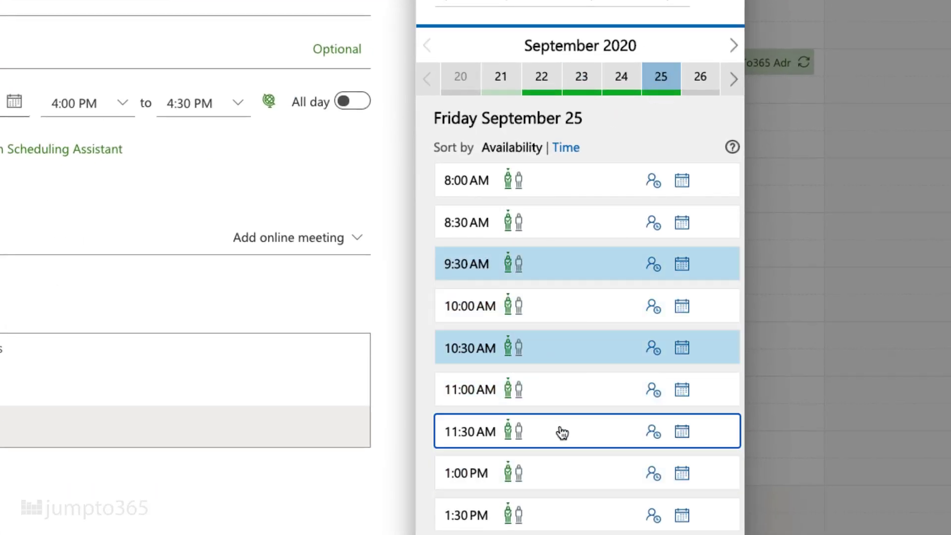
click(597, 442)
mouse_move(565, 59)
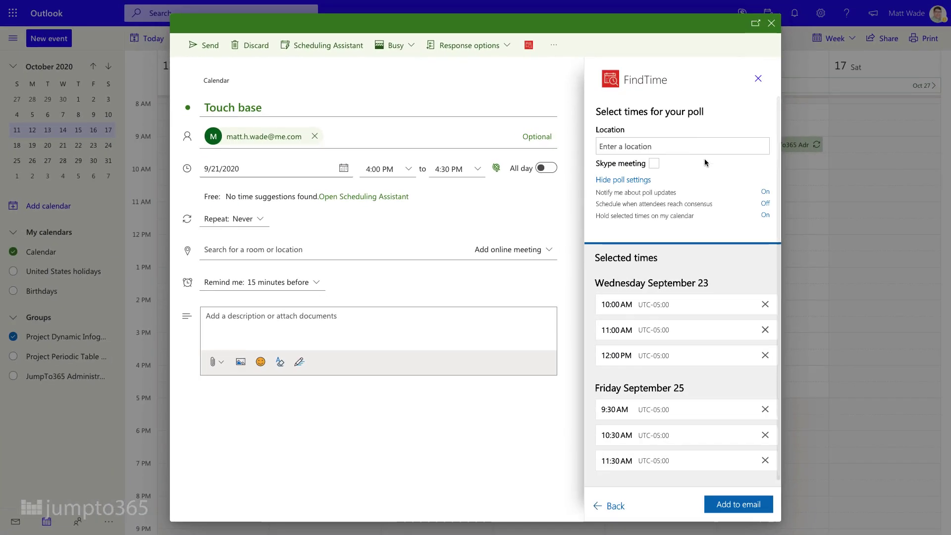
scroll(657, 200, down, 1)
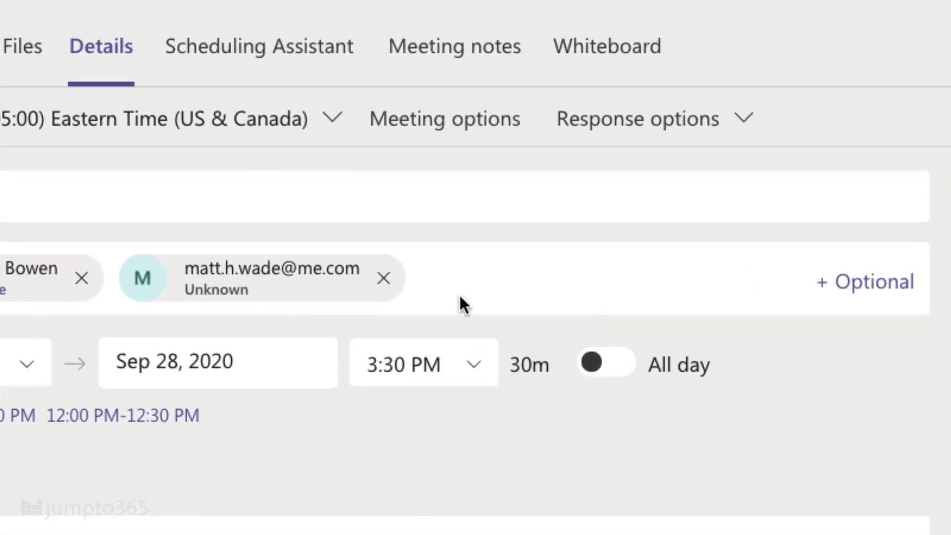
In Meeting options, set lobby bypass to Everyone and presenters to People in my organization.
click(492, 123)
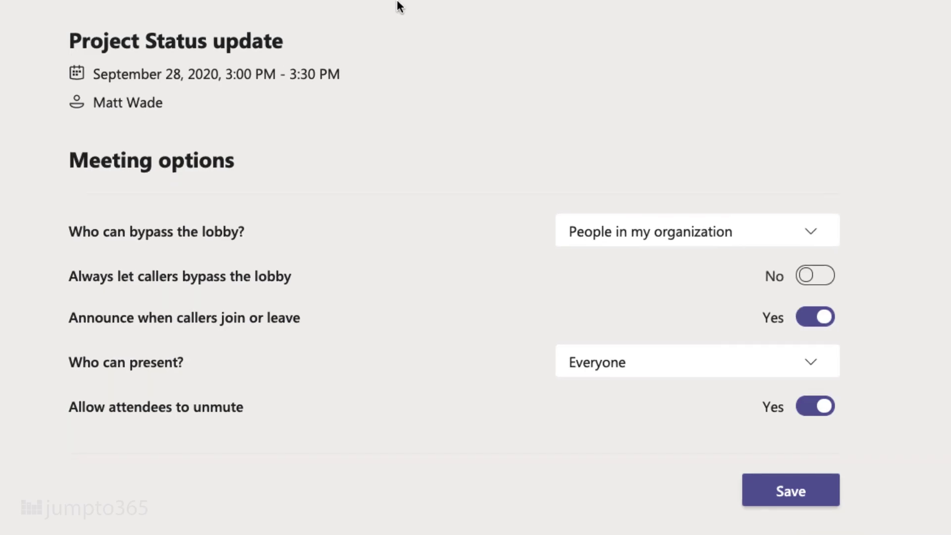
click(815, 242)
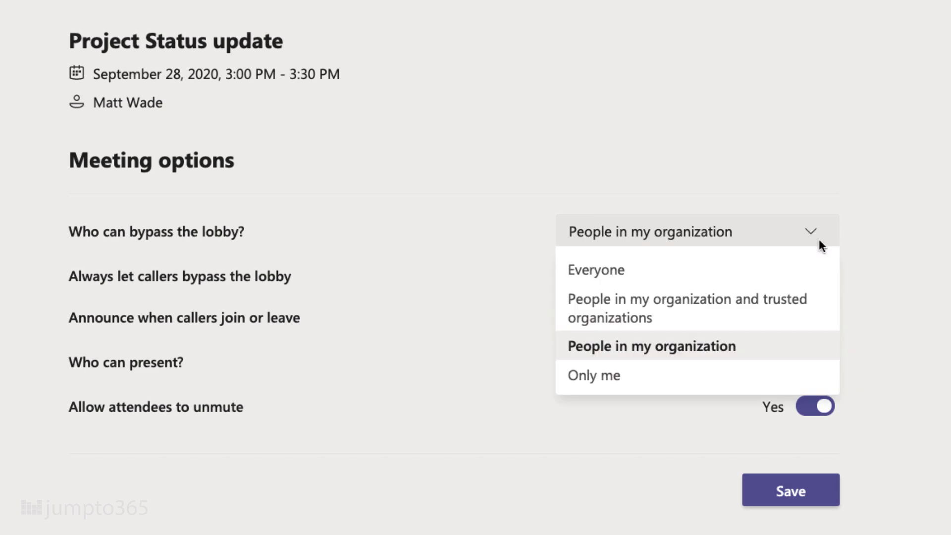
click(816, 276)
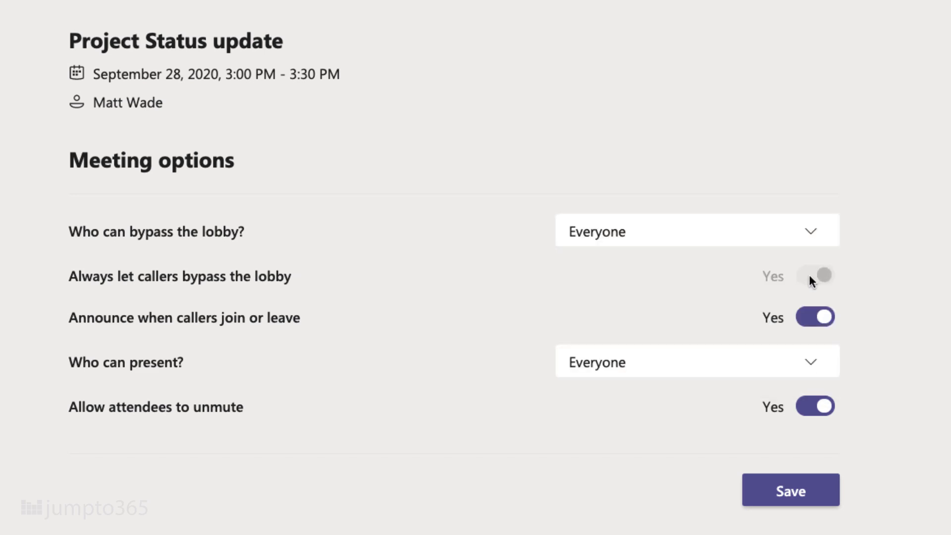
click(810, 364)
click(788, 427)
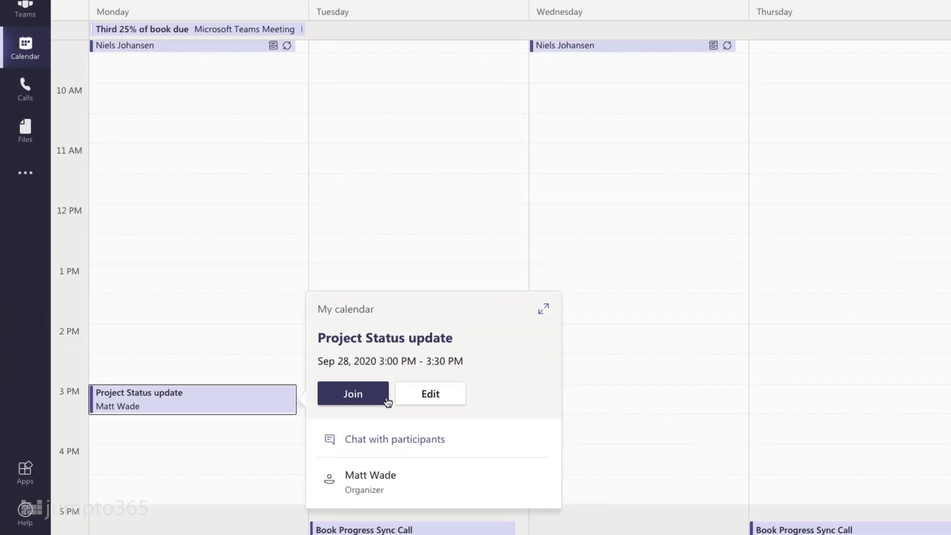
Open the meeting's join screen with the camera on and the office image background.
click(353, 393)
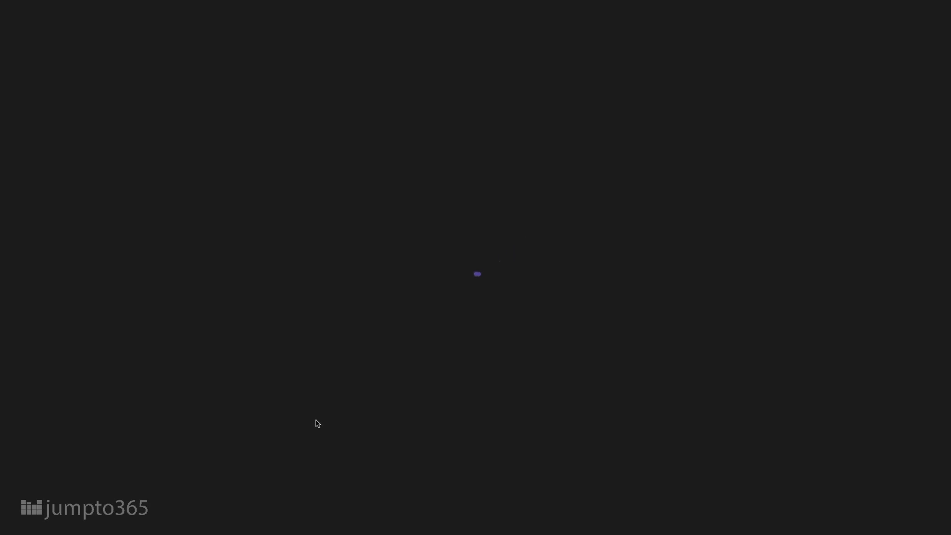
click(227, 369)
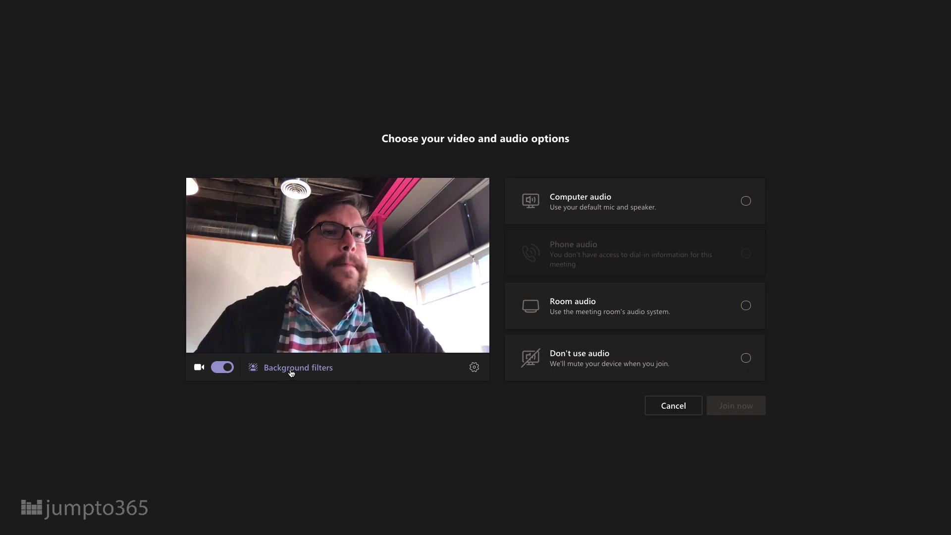
click(291, 372)
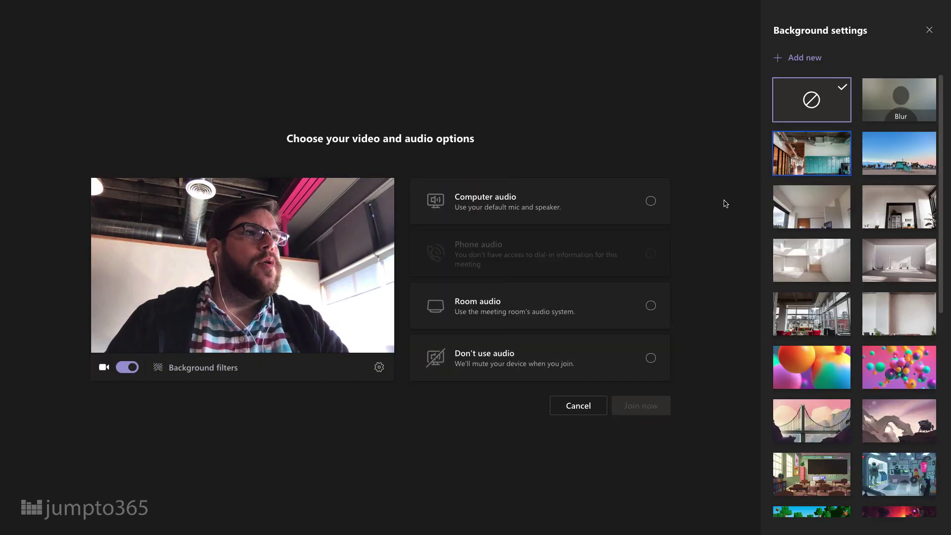
click(807, 152)
scroll(807, 164, down, 8)
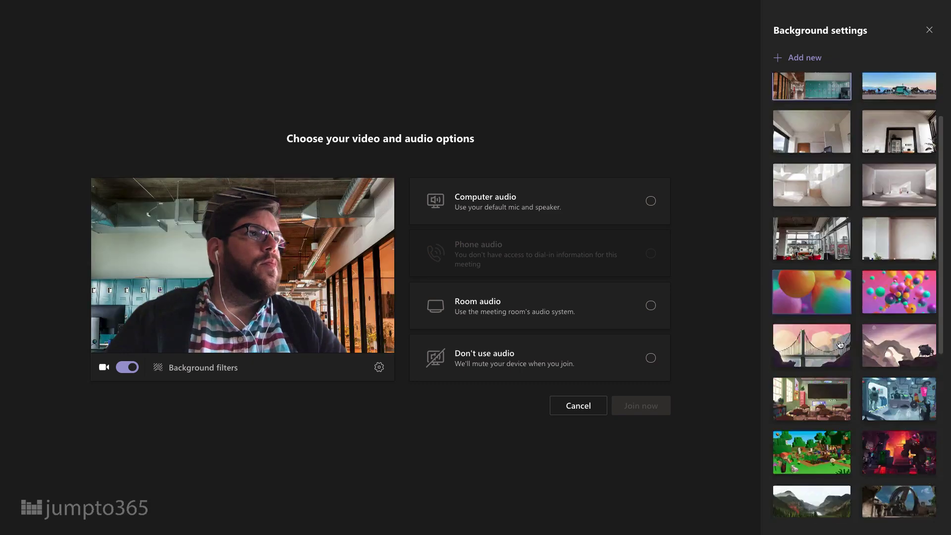
Choose computer audio and review the speaker devices, leaving the speaker unchanged.
click(630, 209)
click(647, 244)
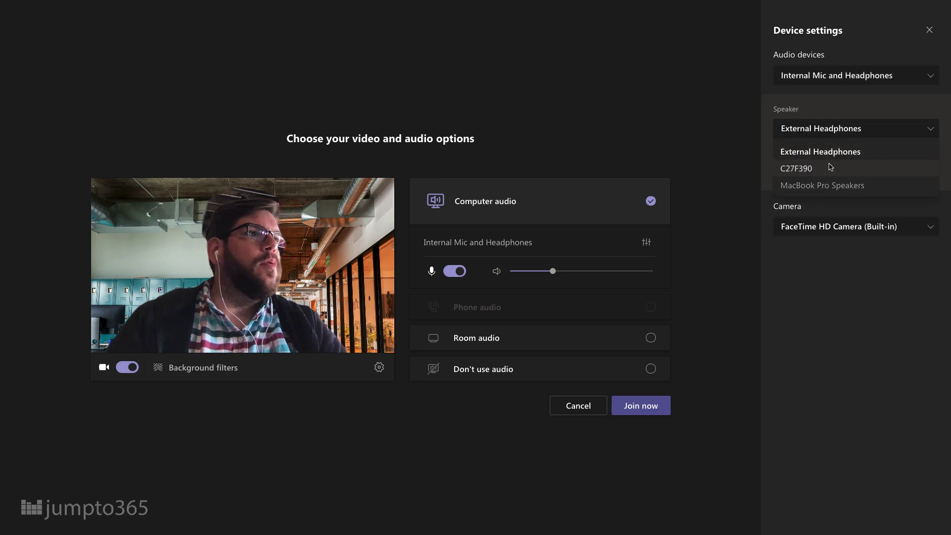
click(831, 129)
click(736, 259)
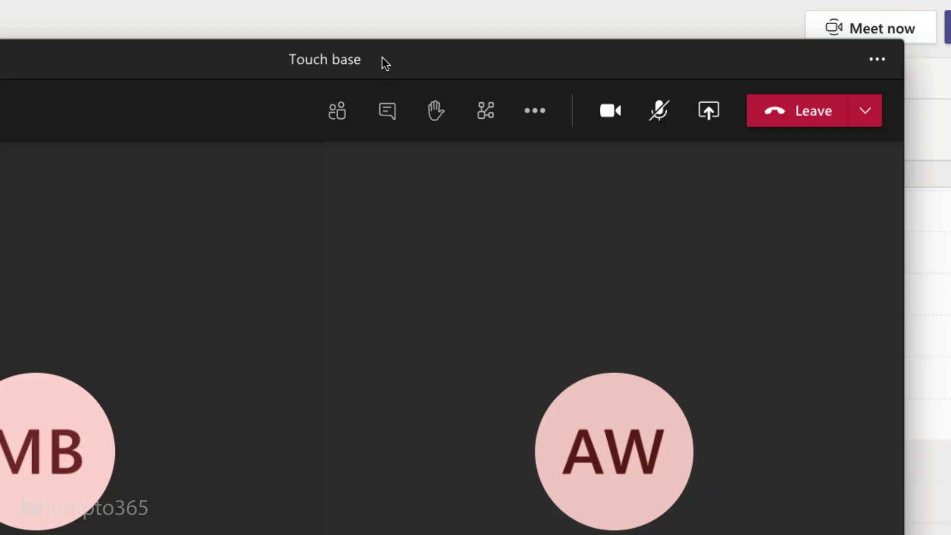
Post 'Hi team, here are the slides that I went over...' with the pasted SharePoint slides link in the meeting chat.
click(387, 110)
text(Hi team, here are the slides)
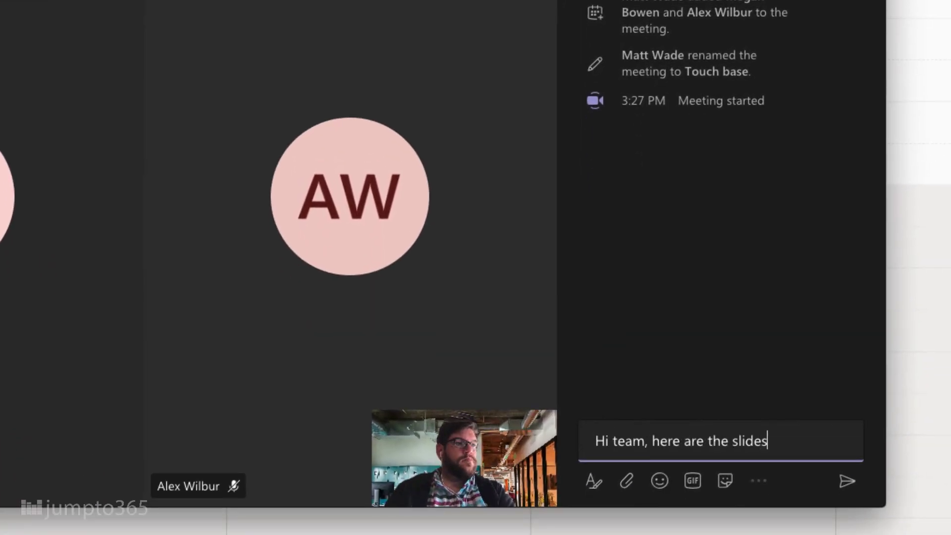
text( that I went over during our session today:)
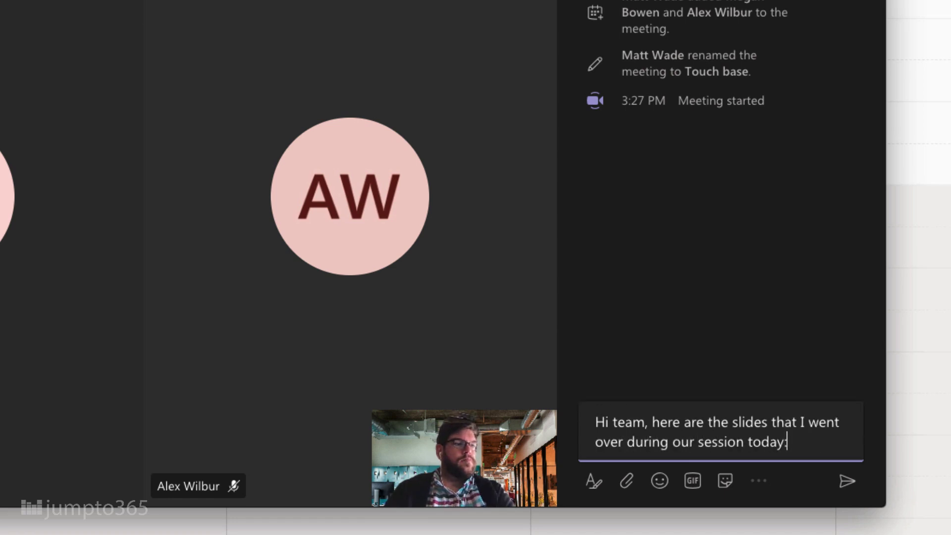
key(Return)
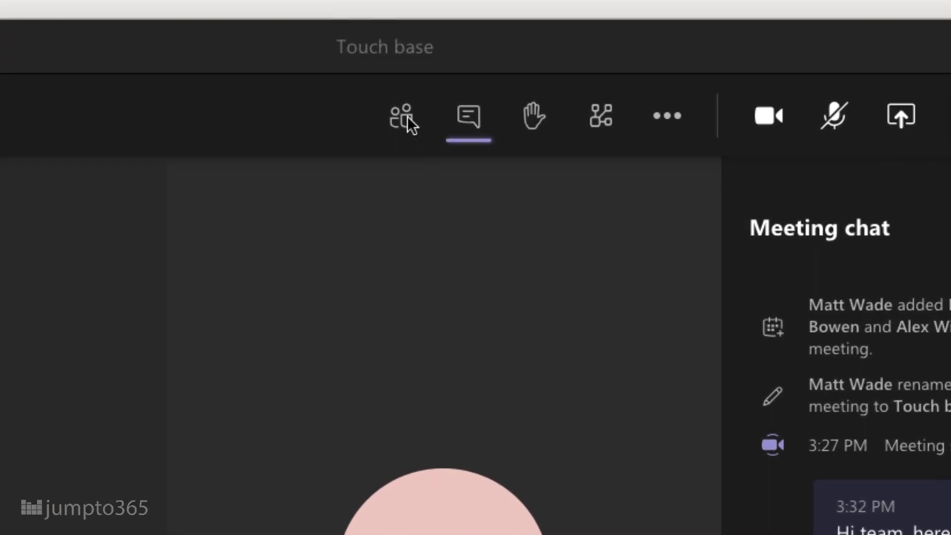
Add a suggested colleague to the meeting from the participant list, then copy the meeting's join info.
click(403, 121)
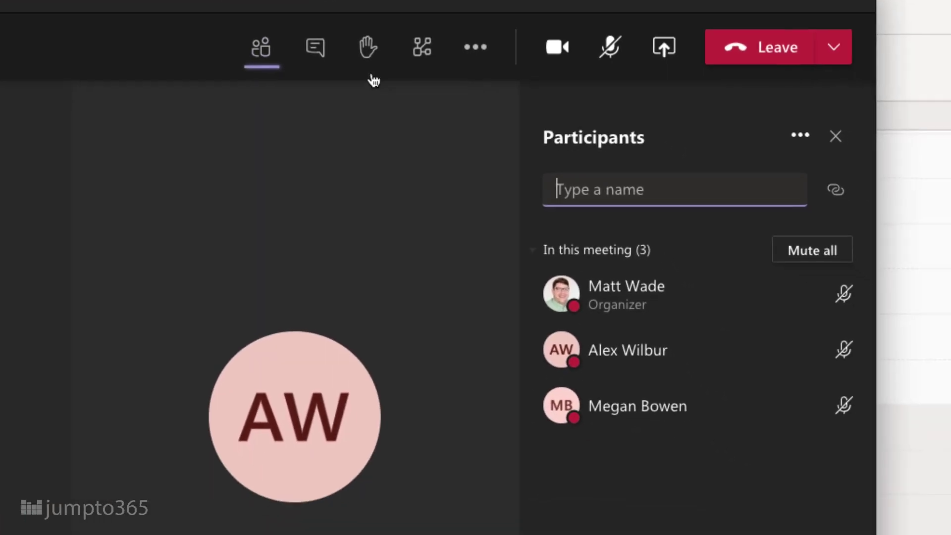
click(789, 326)
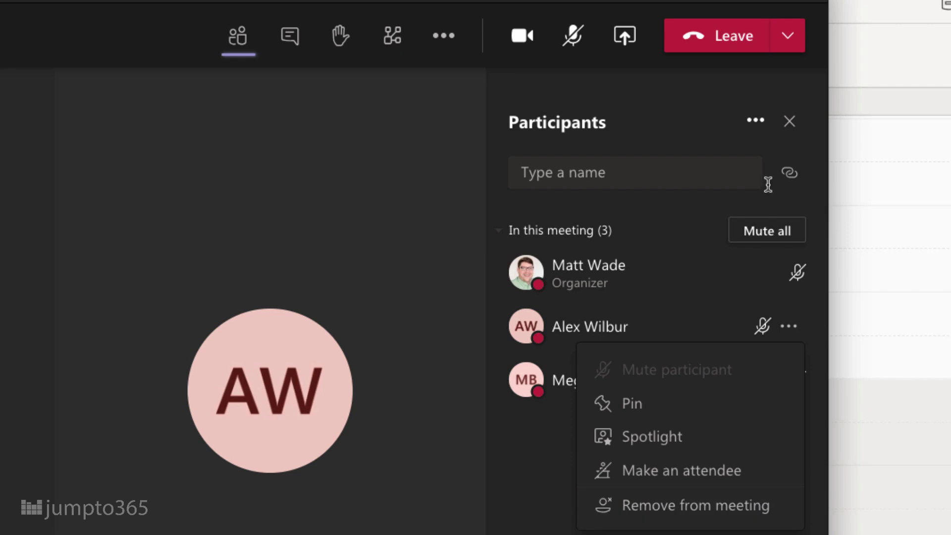
click(641, 174)
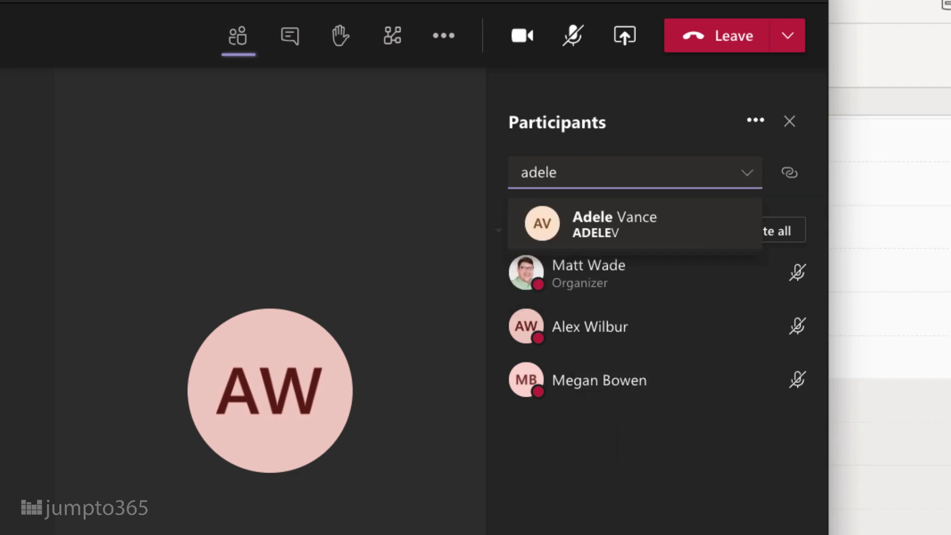
click(622, 220)
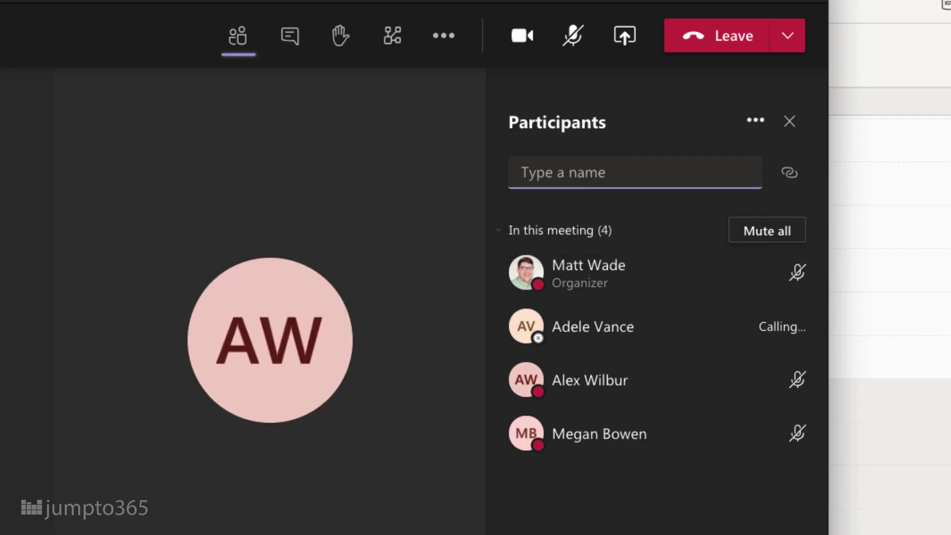
click(792, 174)
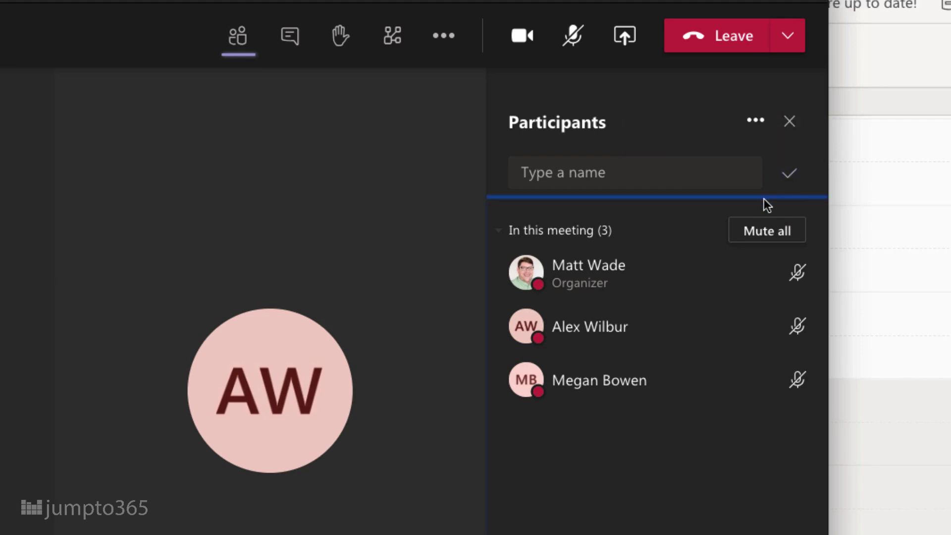
click(631, 43)
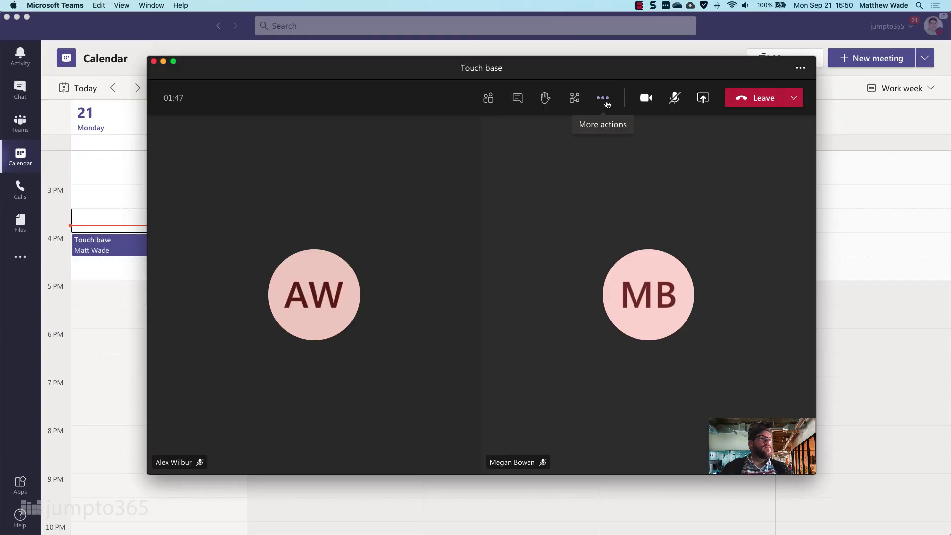
Turn on Together mode from the meeting's More actions menu.
click(607, 103)
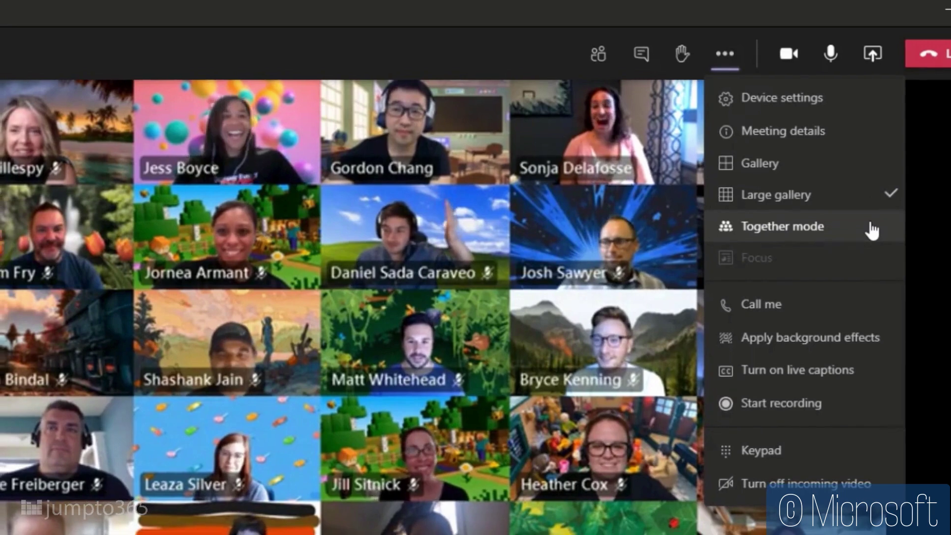
click(871, 229)
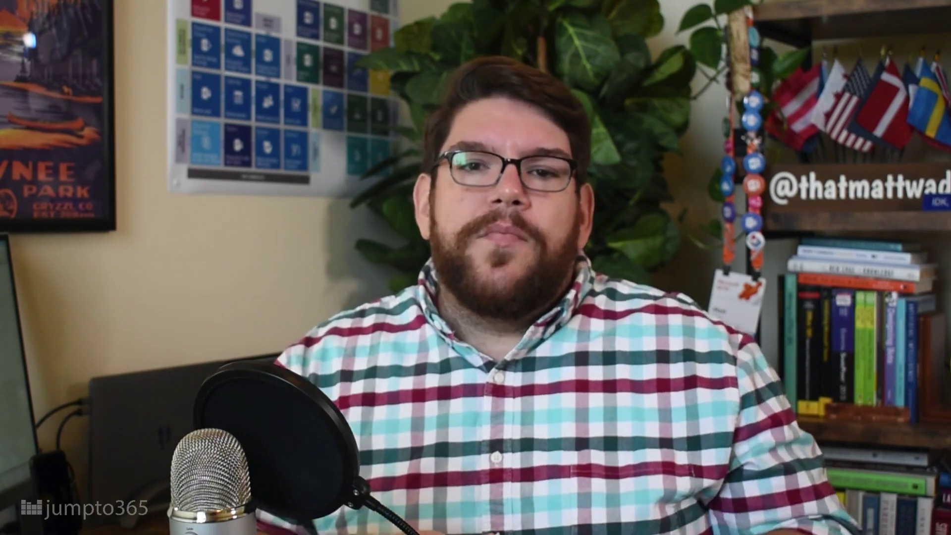
Download the meeting's attendance list from the Participants panel options.
click(764, 145)
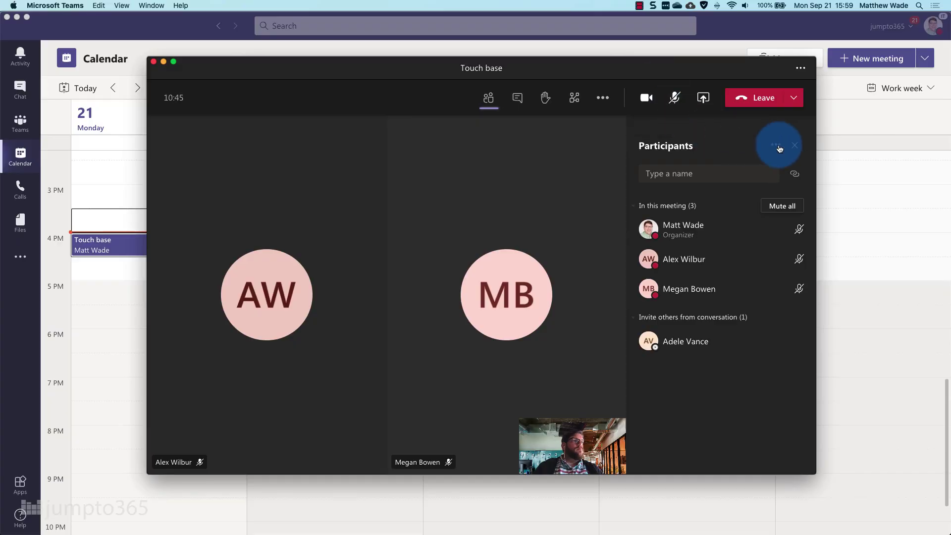
click(779, 148)
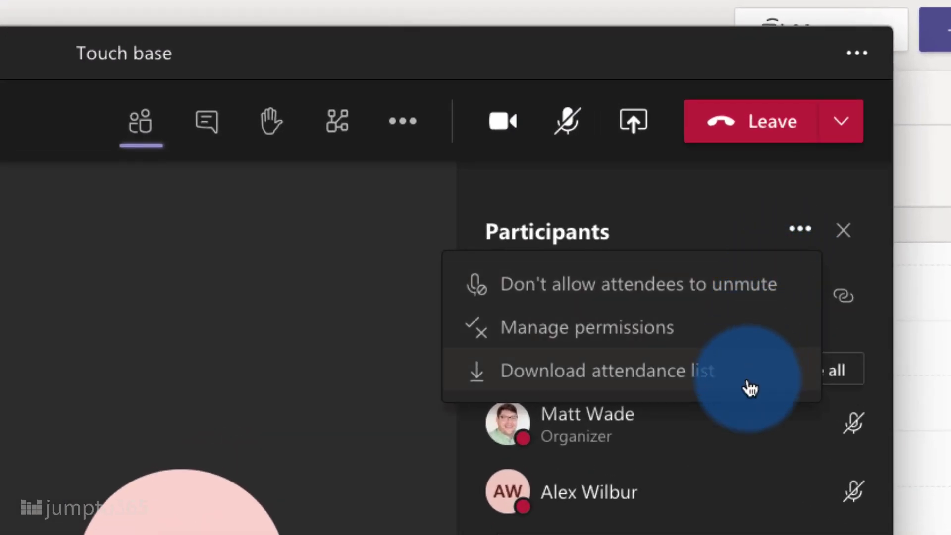
click(840, 140)
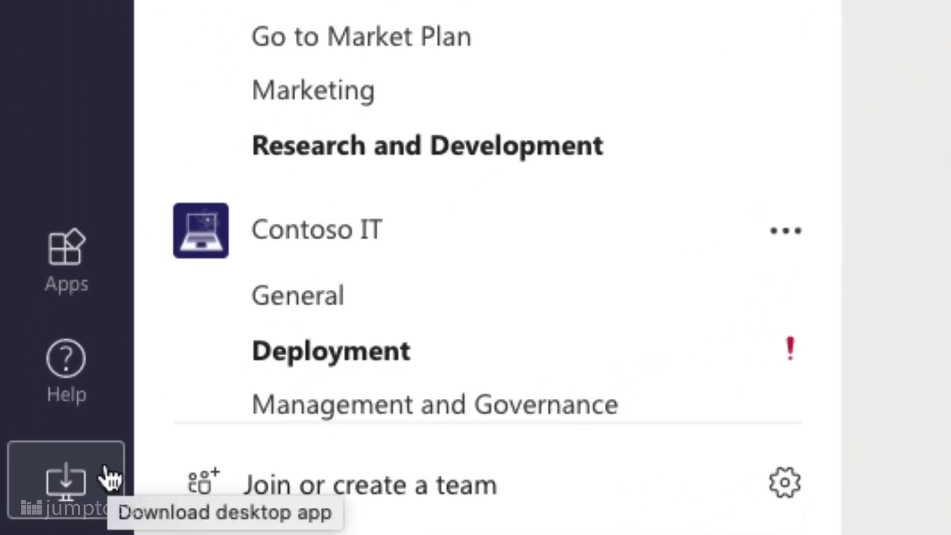
Download the Teams desktop app installer and look through the Notifications settings.
click(106, 476)
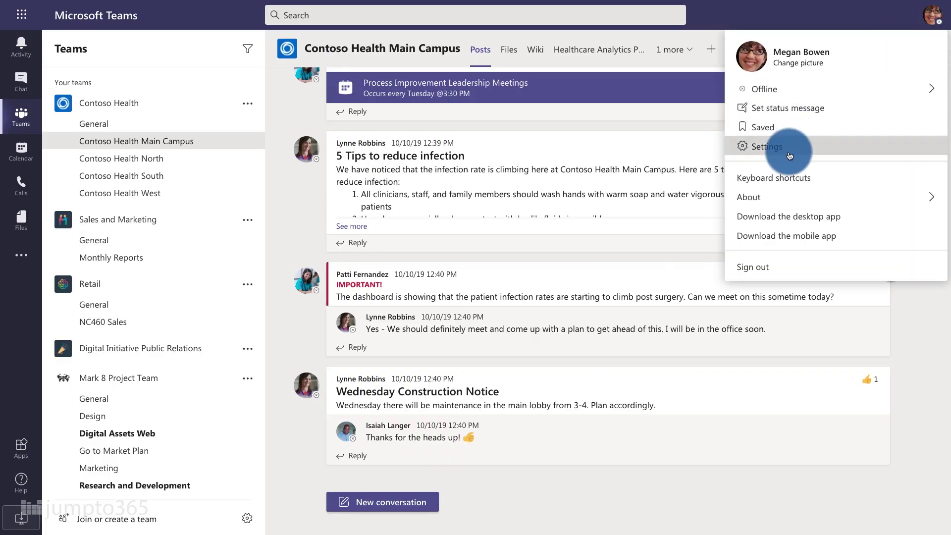
click(765, 144)
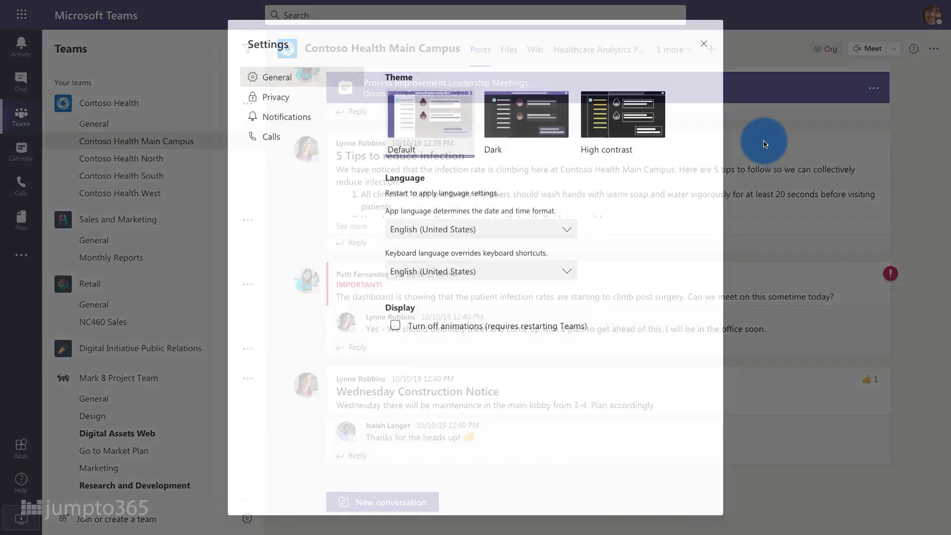
click(287, 116)
scroll(676, 257, down, 1)
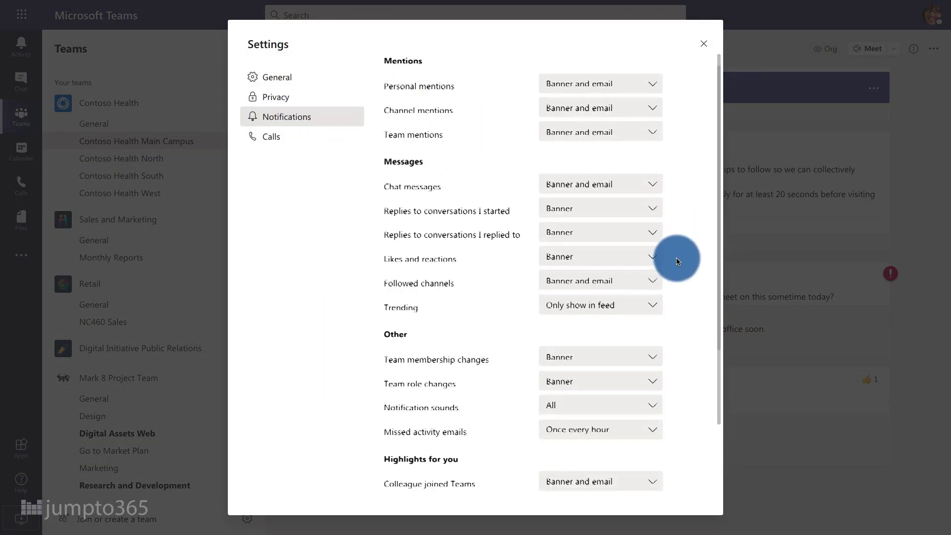
scroll(676, 258, down, 1)
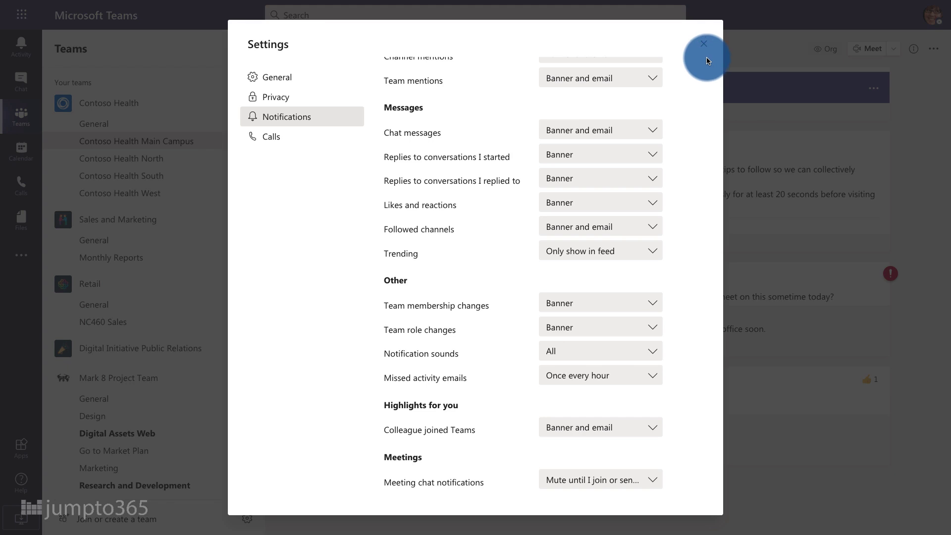
click(704, 45)
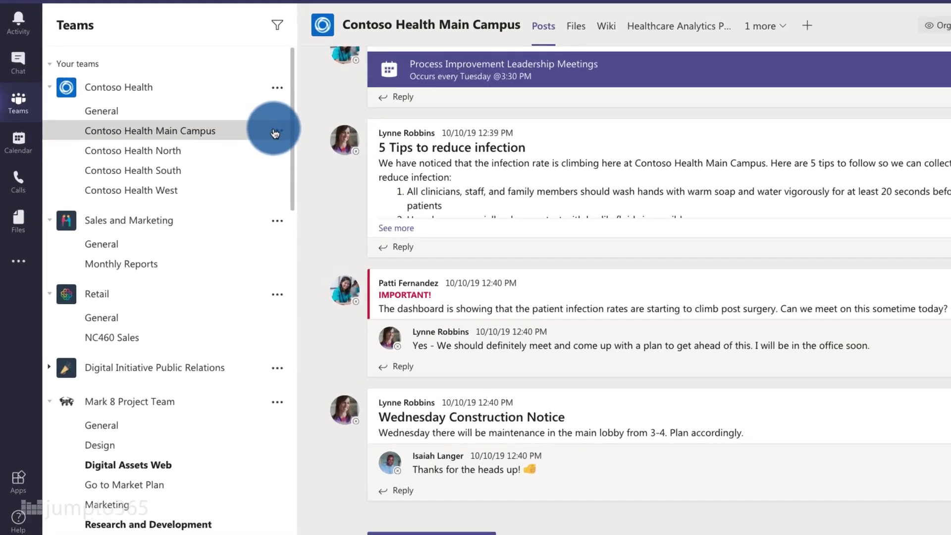
Turn channel notifications off for the Contoso Health Main Campus channel.
click(275, 132)
mouse_move(370, 158)
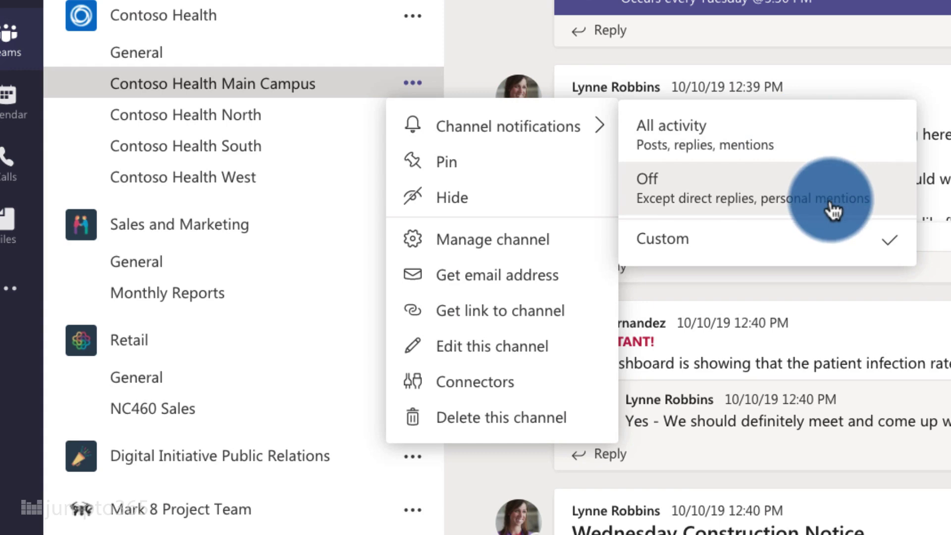
click(892, 183)
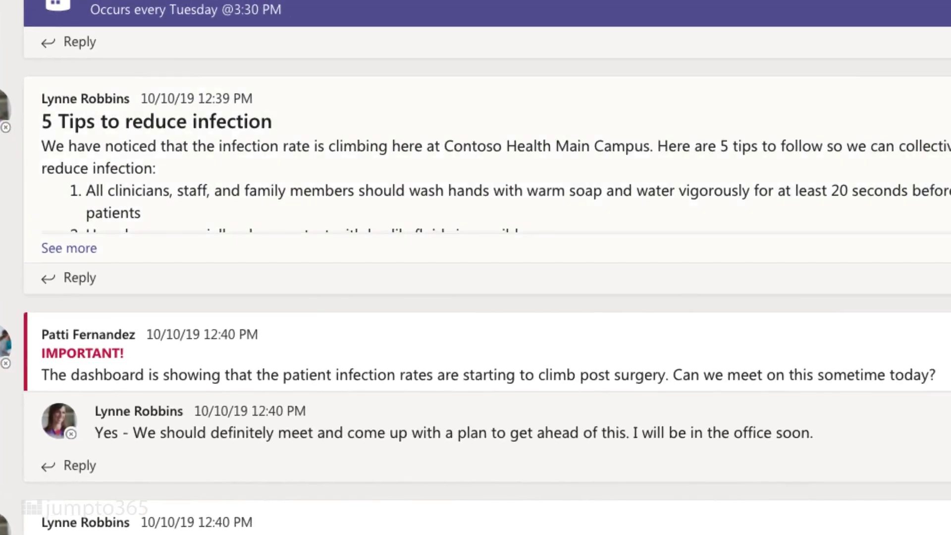
mouse_move(950, 200)
click(950, 62)
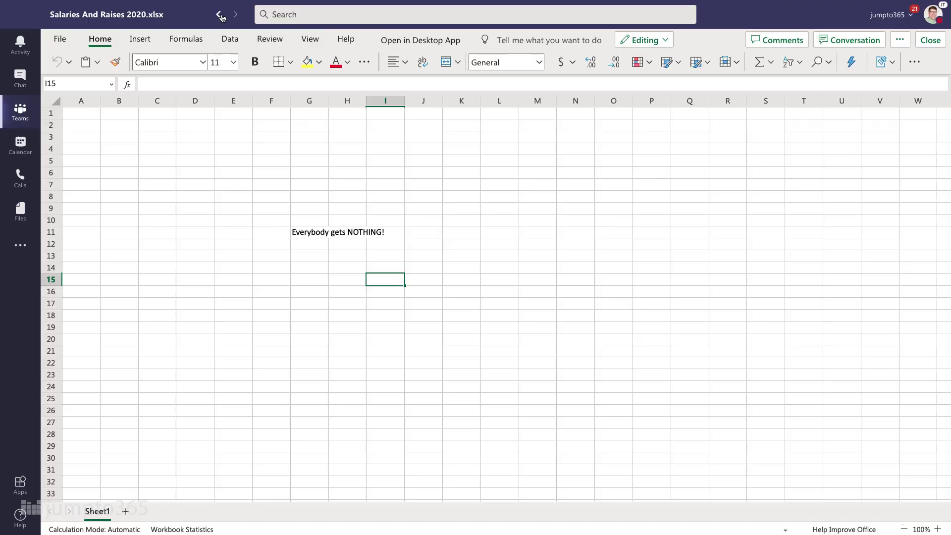
Show the recent navigation history, then search Teams for 'metrics'.
right_click(218, 40)
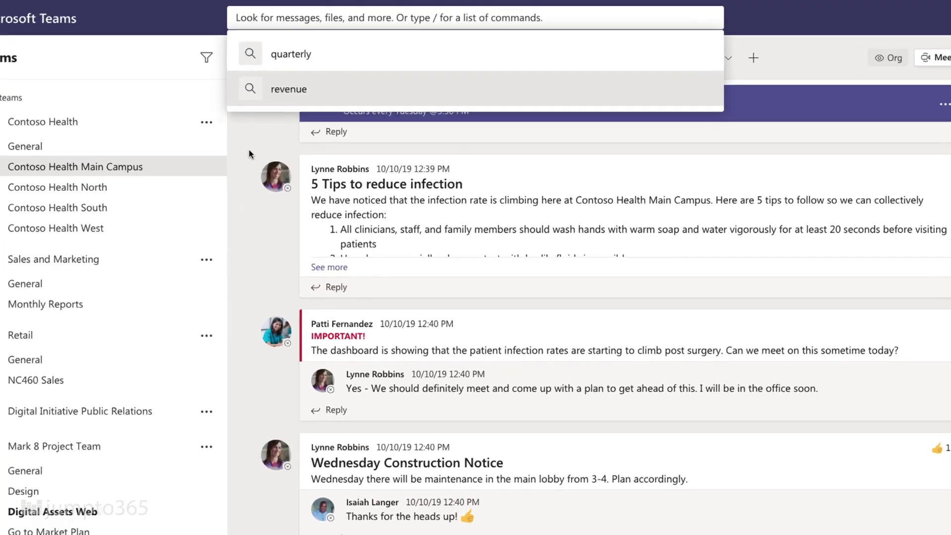
text(metrics)
key(Return)
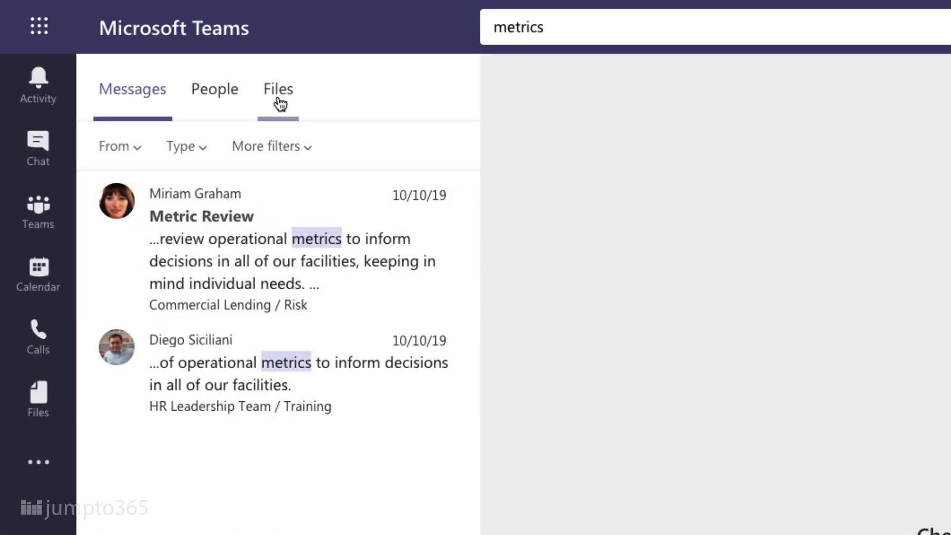
Check the Files results for 'metrics', then try the More, Type and From filters.
click(278, 99)
click(163, 99)
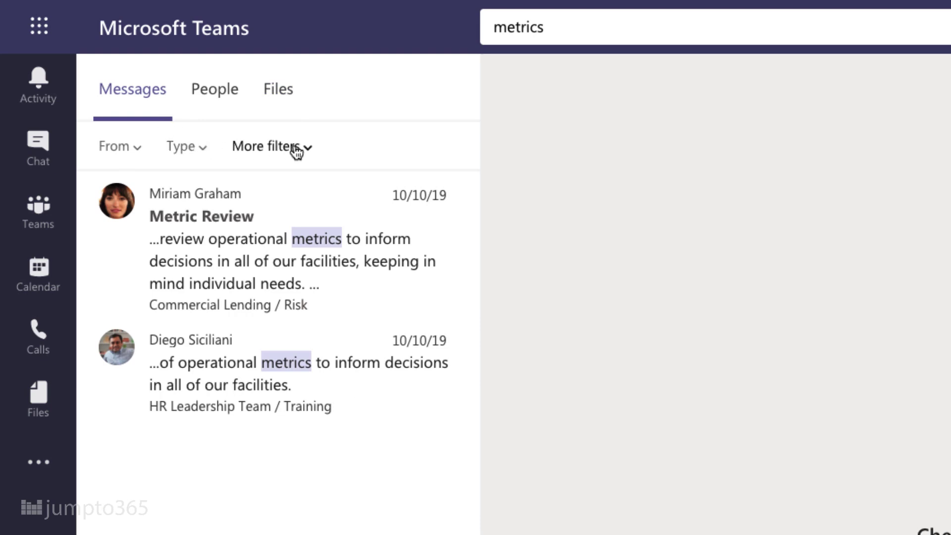
click(302, 148)
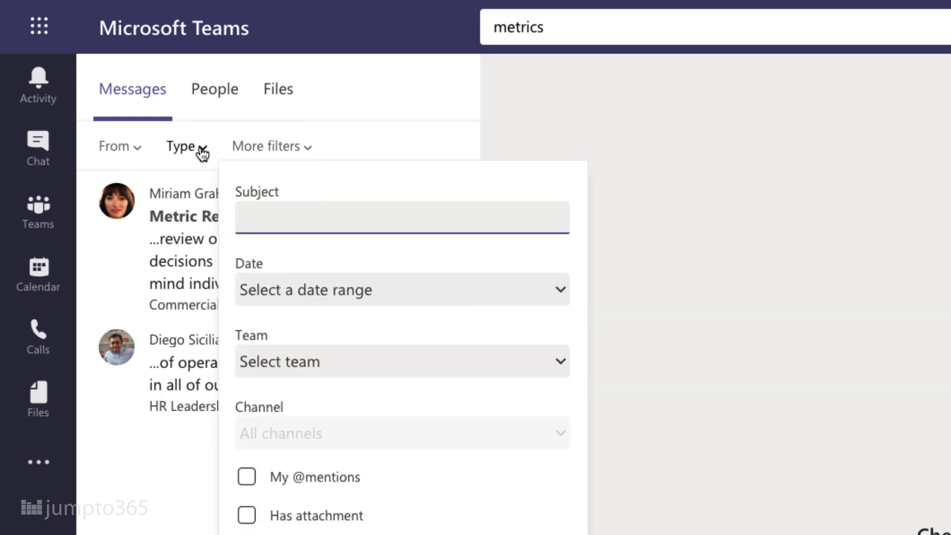
click(201, 149)
click(142, 149)
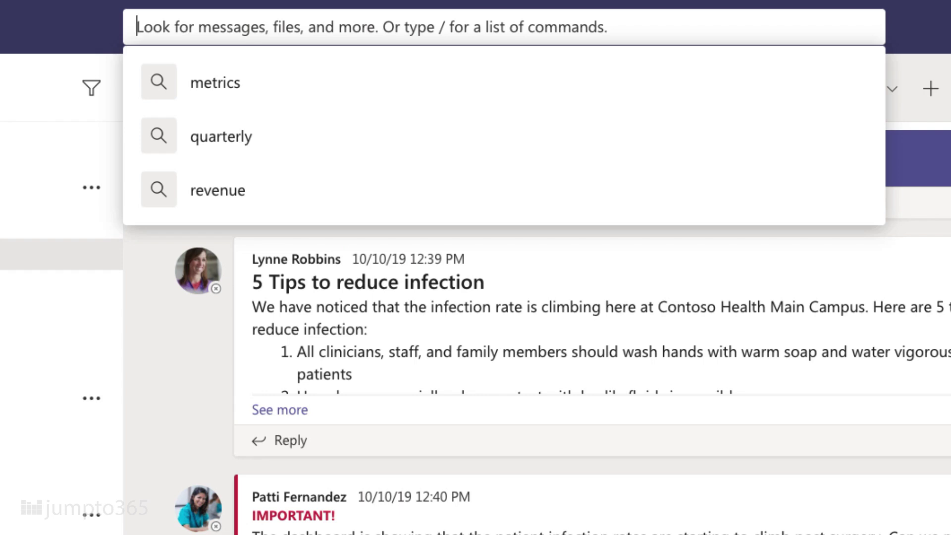
Send a colleague 'Hey man, got a question for you.' via /chat, then show the keyboard shortcuts list.
text(/chat)
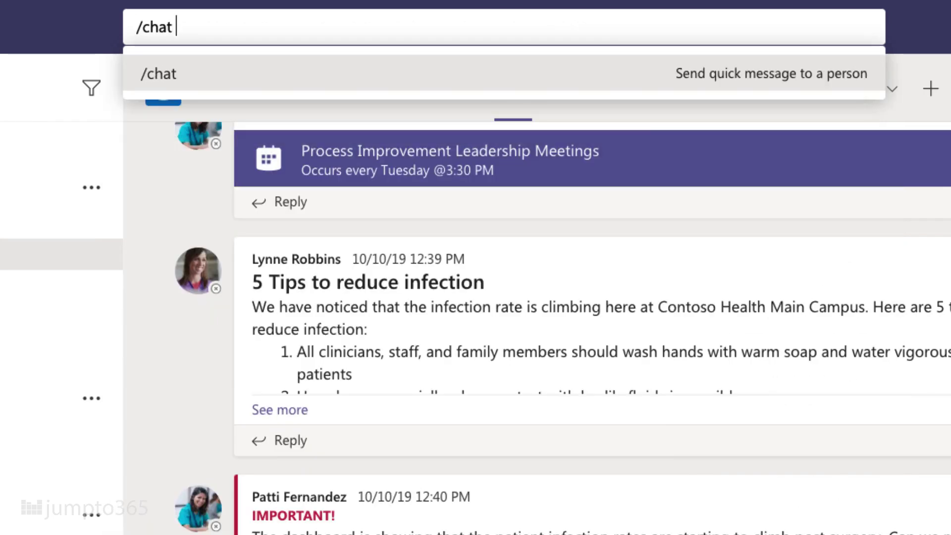
key(Return)
text(alex)
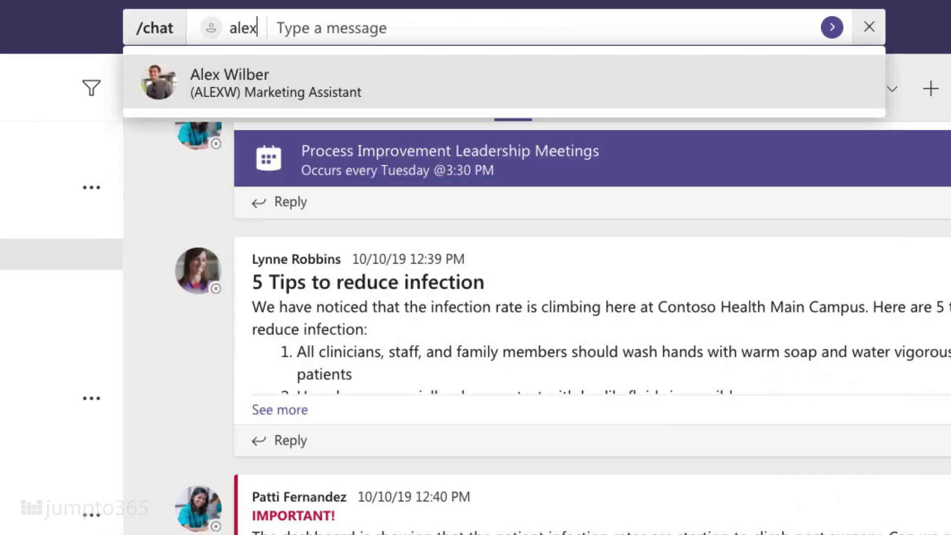
click(219, 88)
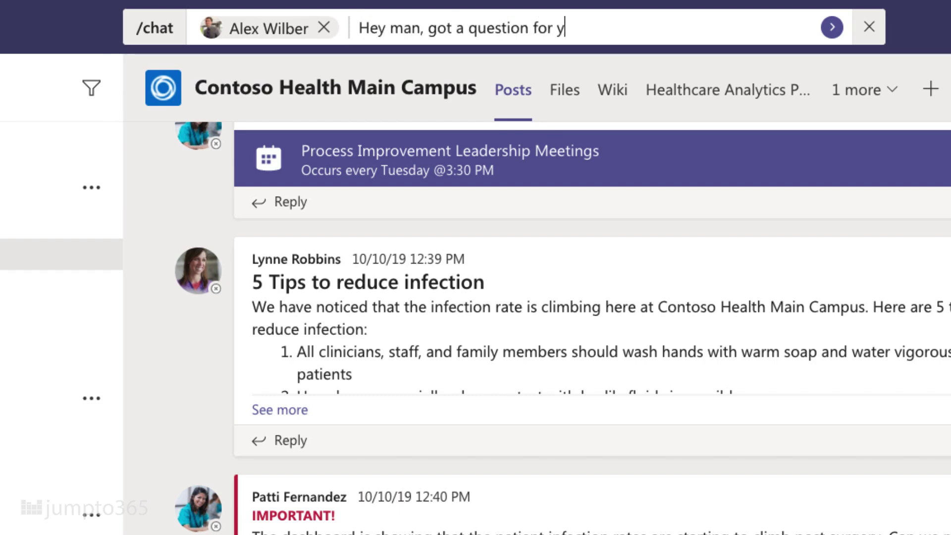
key(Return)
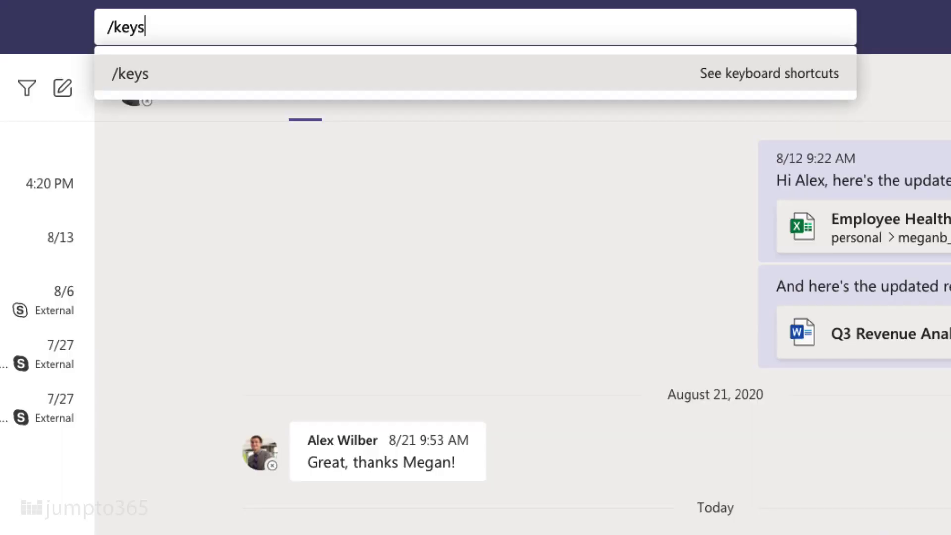
key(Return)
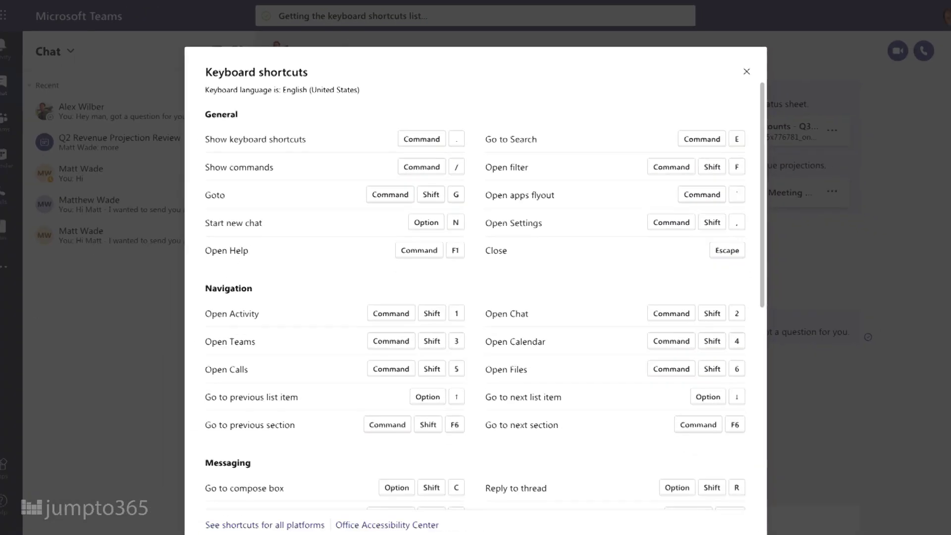